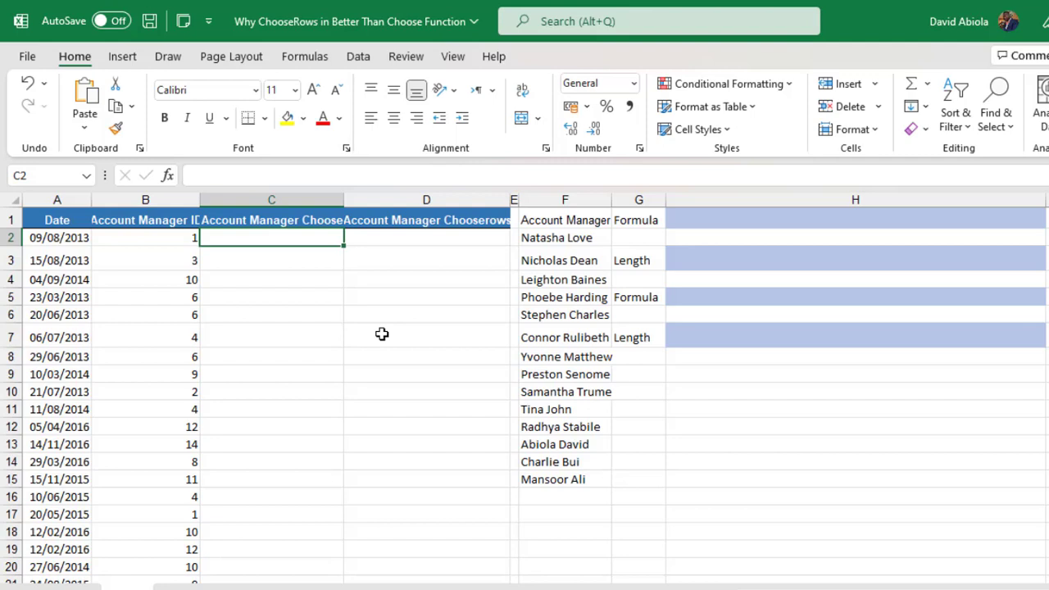
- Review the sheet: manager IDs in column B, names in column F, and the empty CHOOSE and CHOOSEROWS columns
click(586, 236)
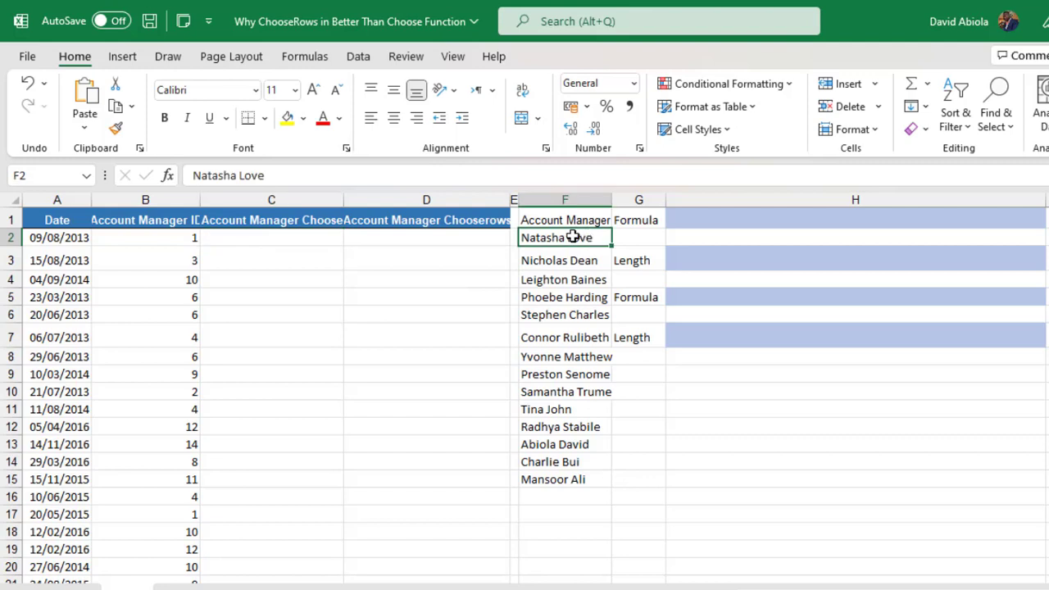
click(278, 237)
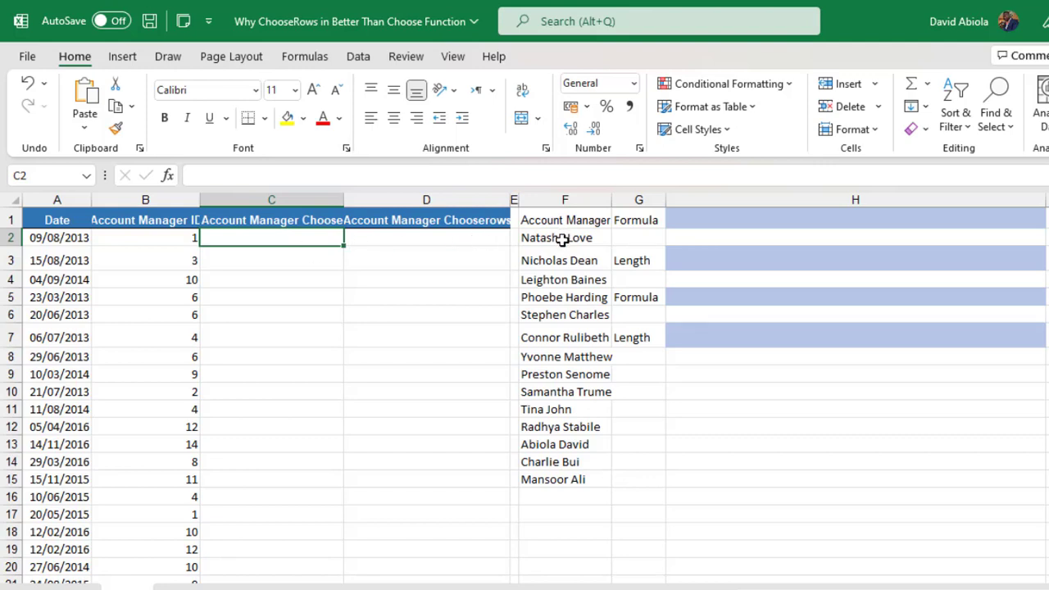
click(148, 237)
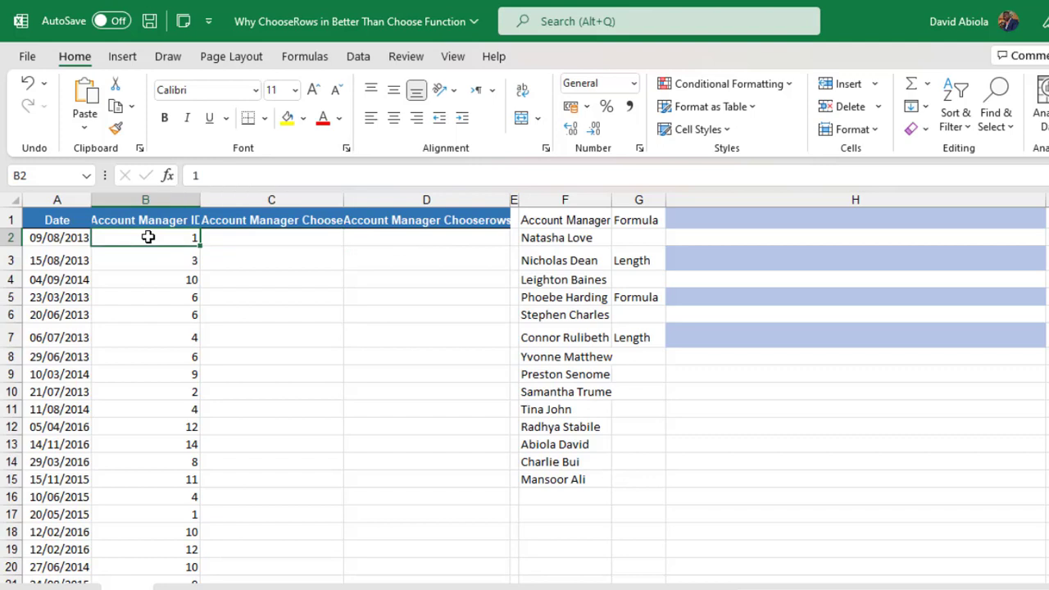
click(438, 248)
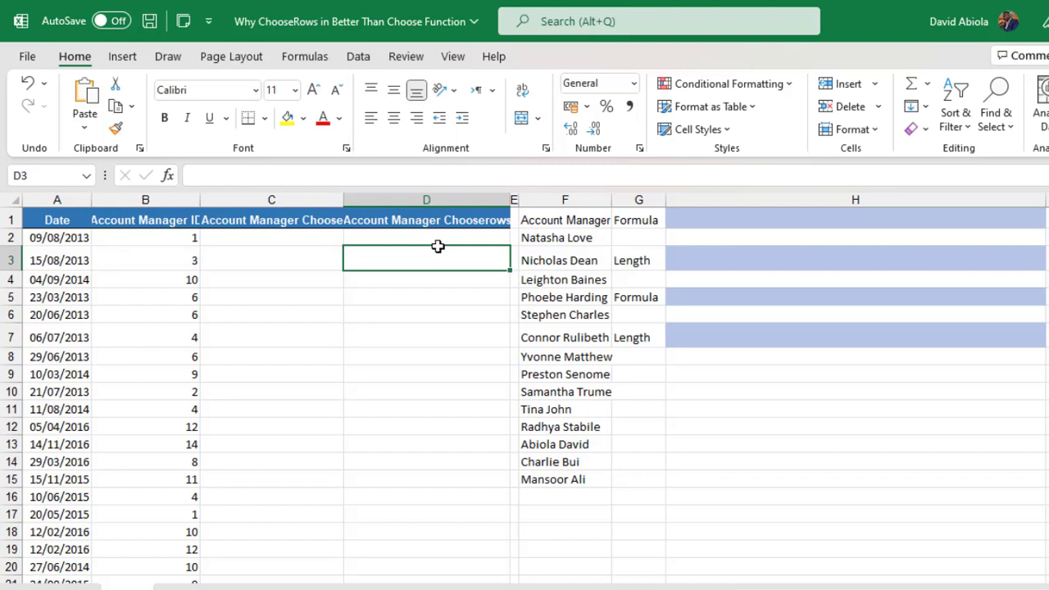
click(579, 238)
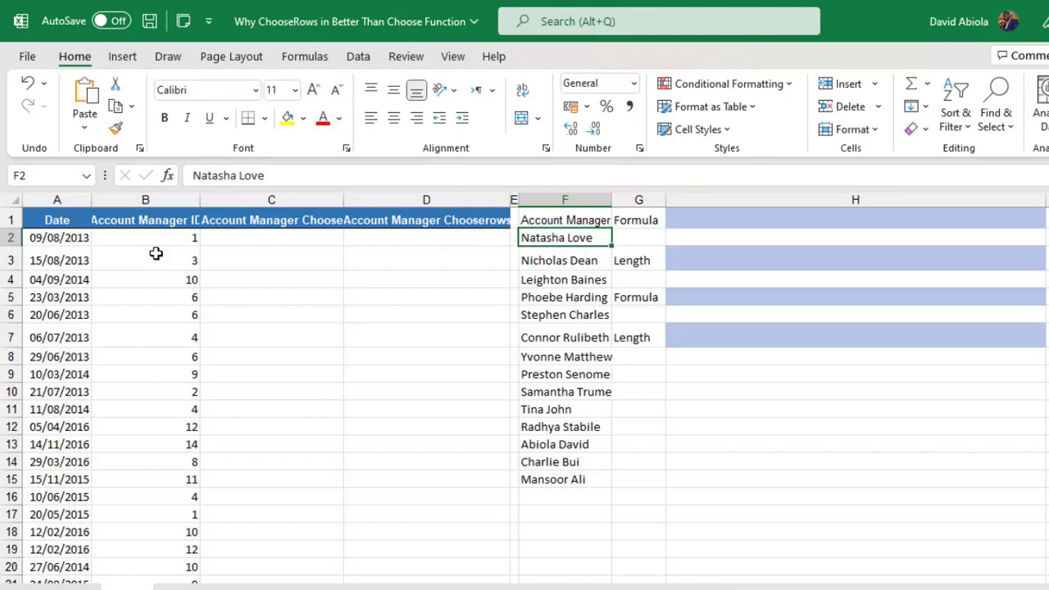
- Begin C2's formula as =CHOOSE(B2:B1040, with the full ID range as the index
click(258, 237)
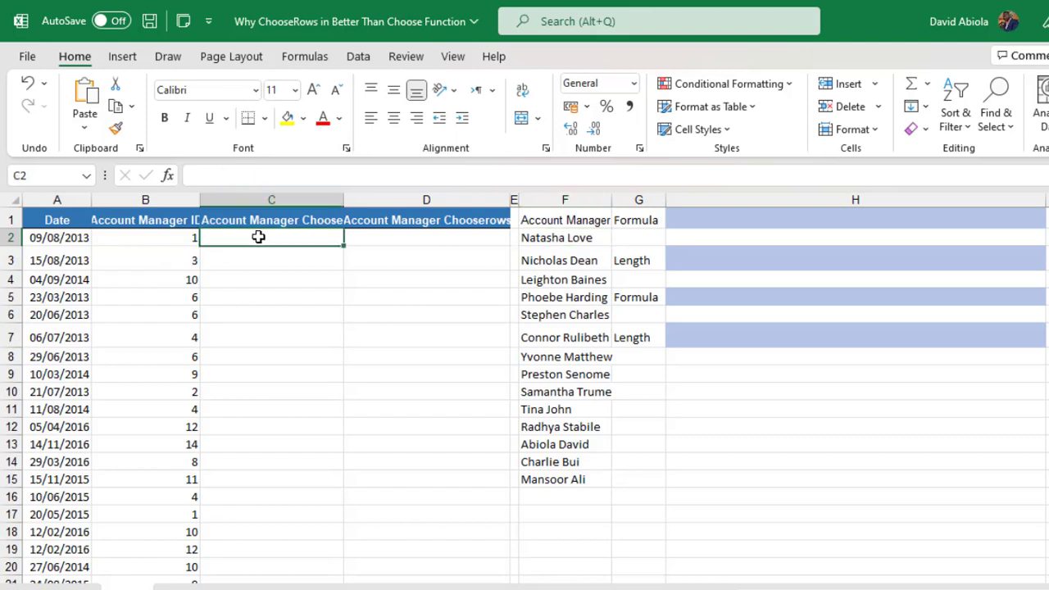
text(=cho)
key(Tab)
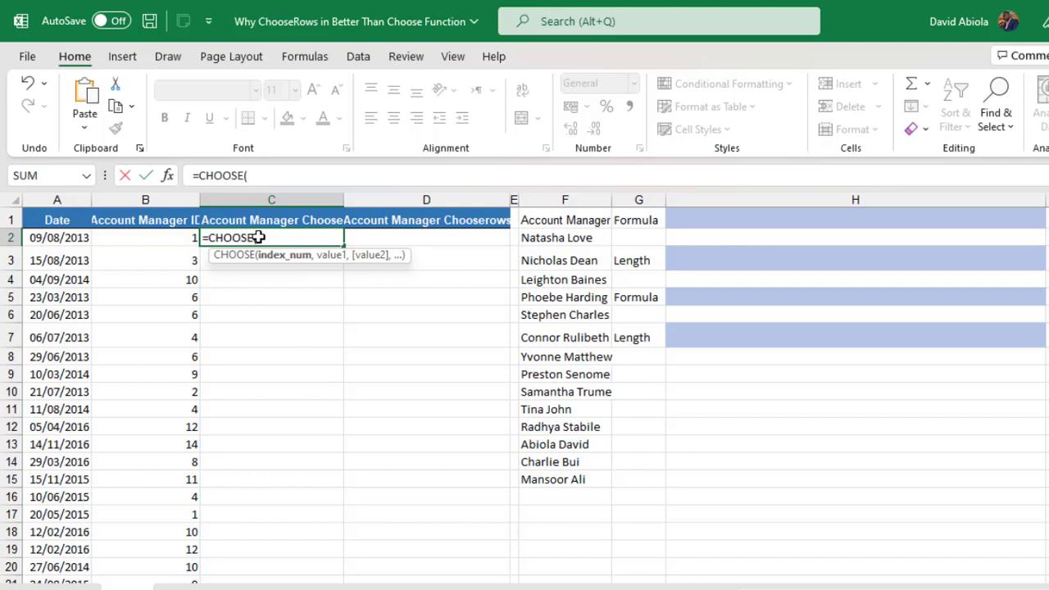
click(176, 237)
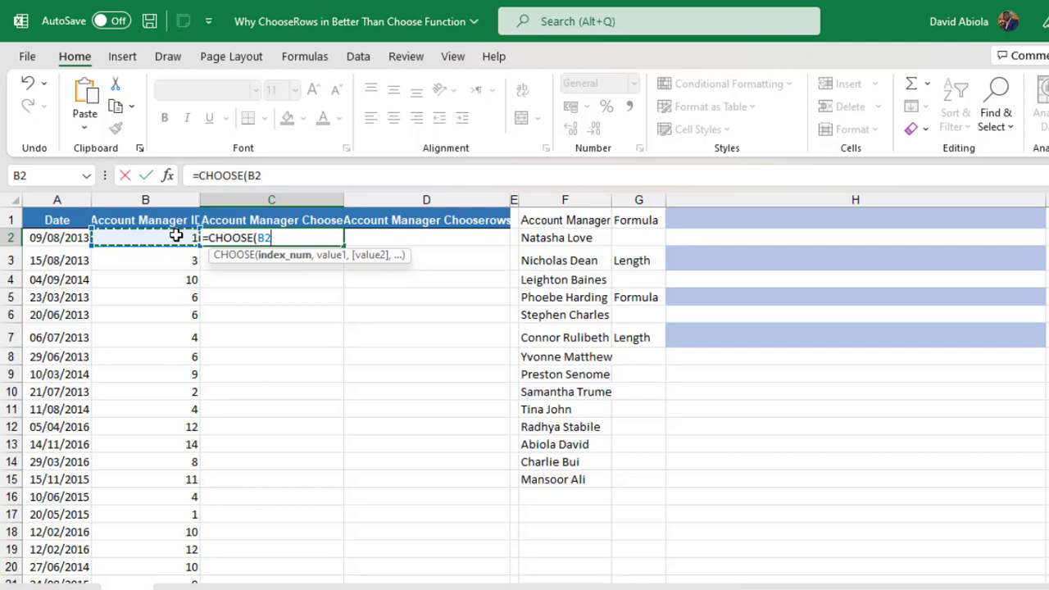
key(ctrl+shift+Down)
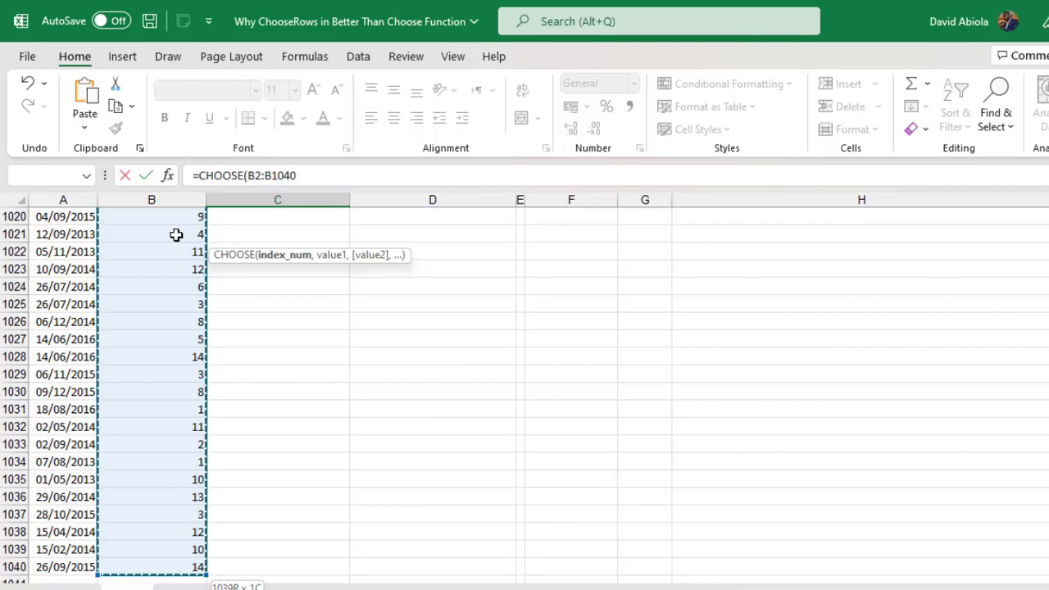
key(ctrl+BackSpace)
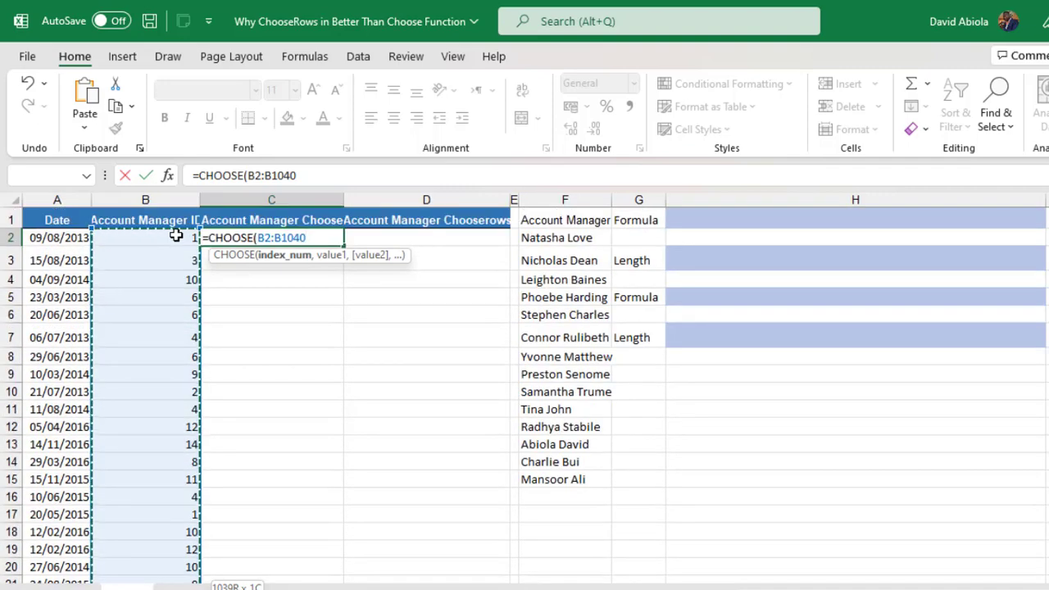
text(,)
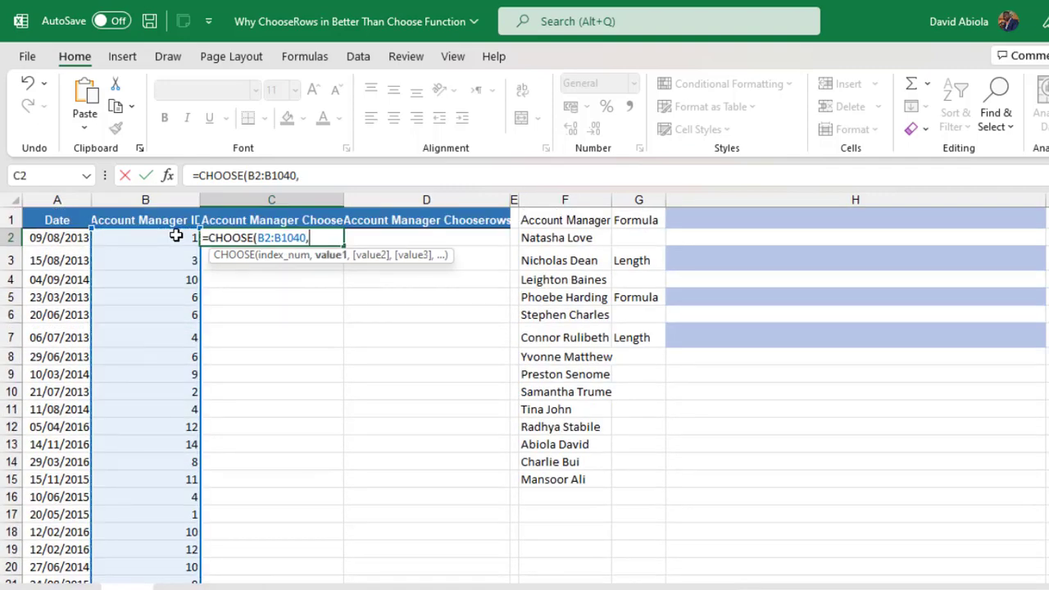
- Add $F$2 through $F$15 as the CHOOSE choices, close the formula, and commit it so names spill down column C
click(564, 239)
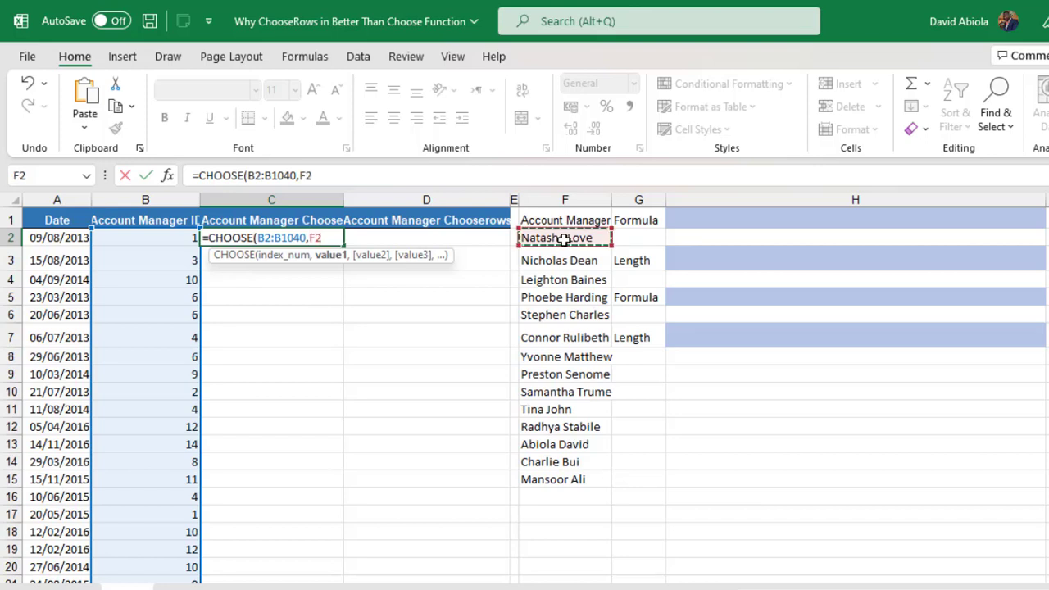
text(,)
click(568, 259)
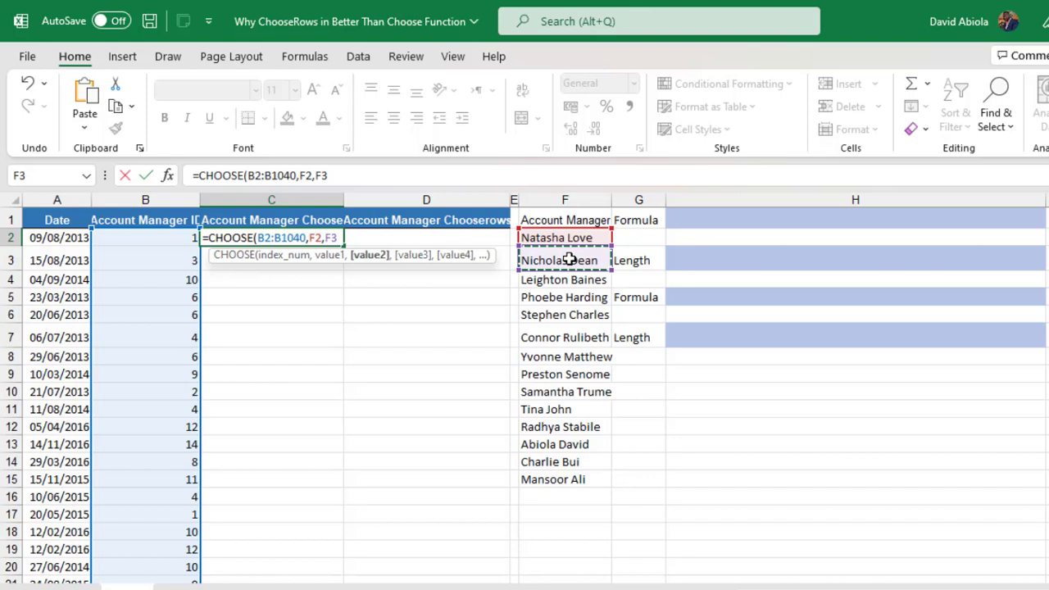
text(,)
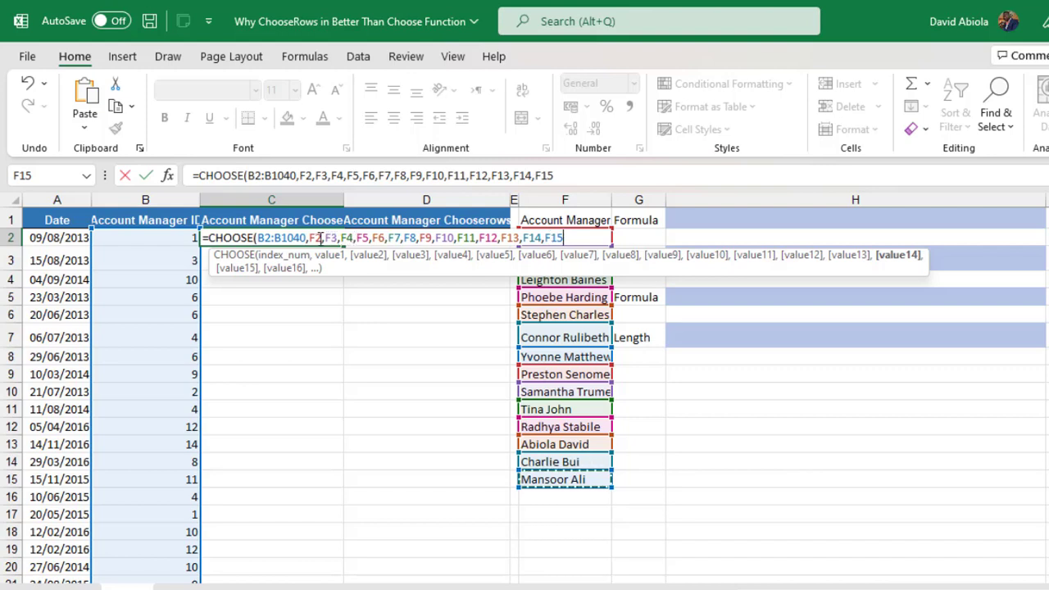
drag(319, 238, 570, 228)
key(F4)
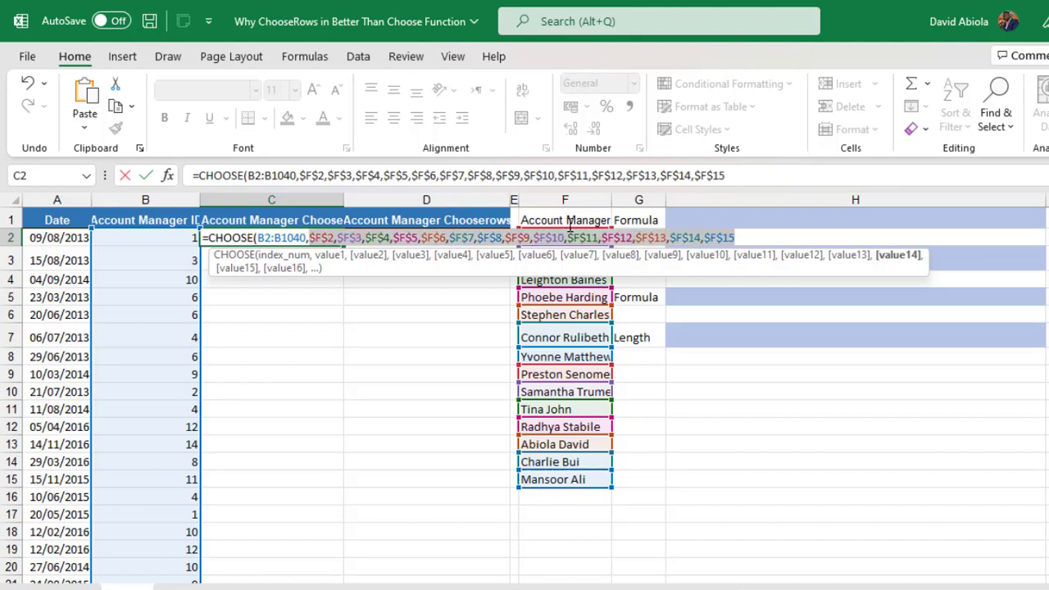
key(Right)
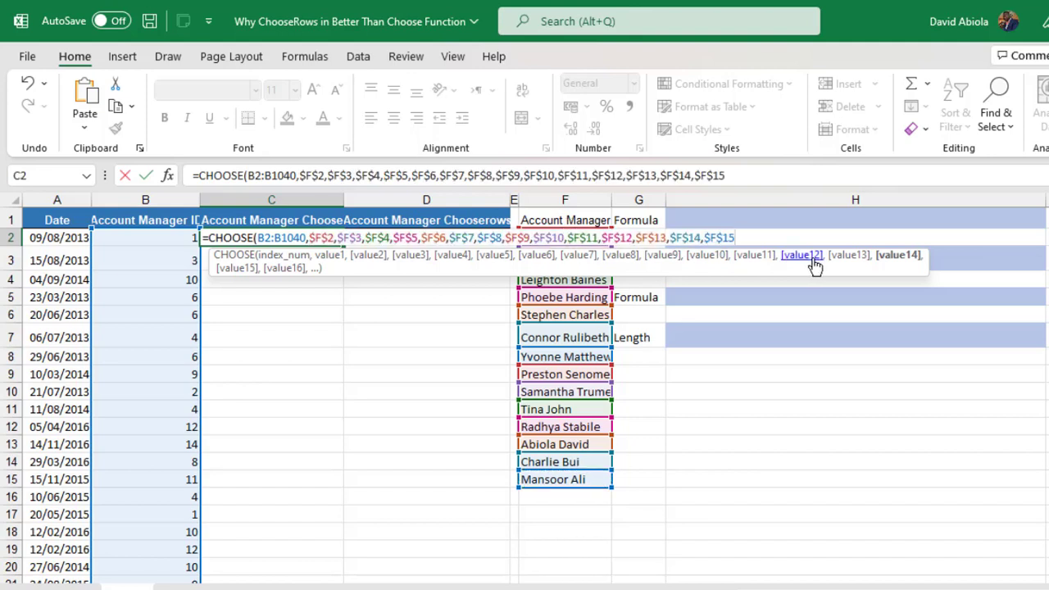
text())
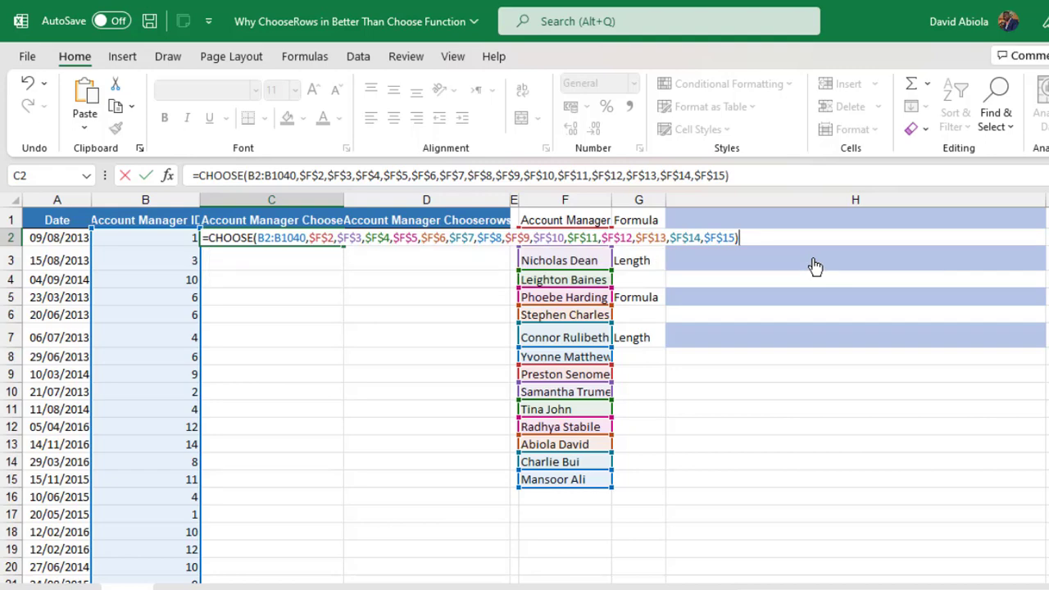
key(ctrl+Return)
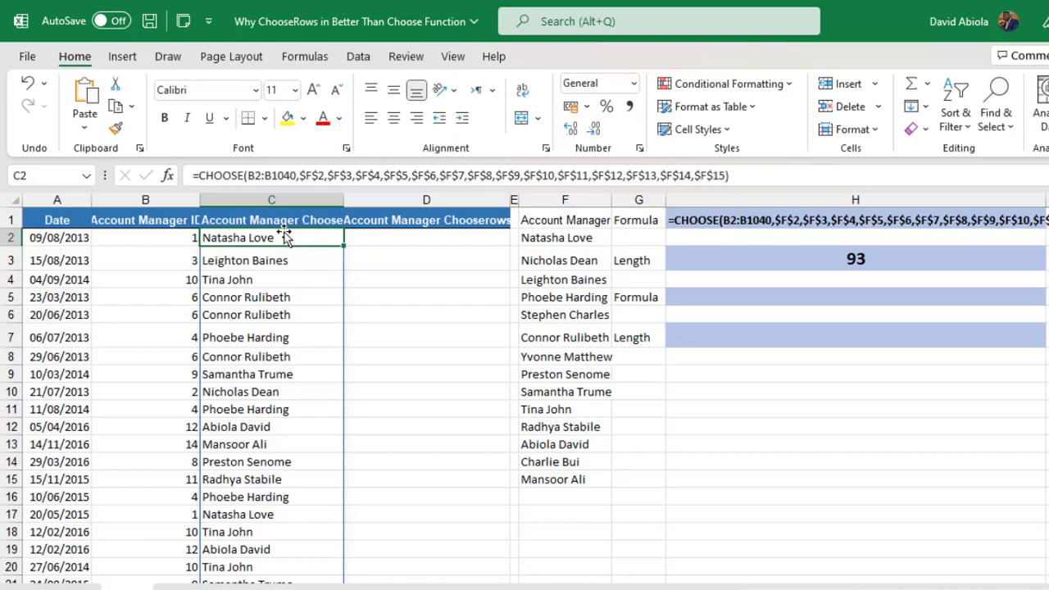
click(290, 259)
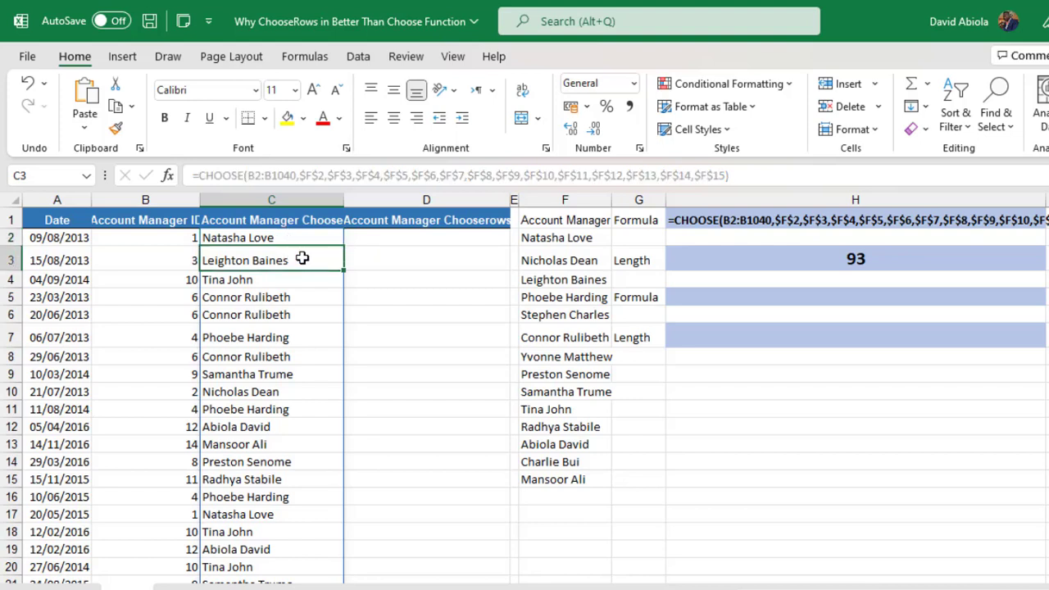
click(145, 426)
click(728, 223)
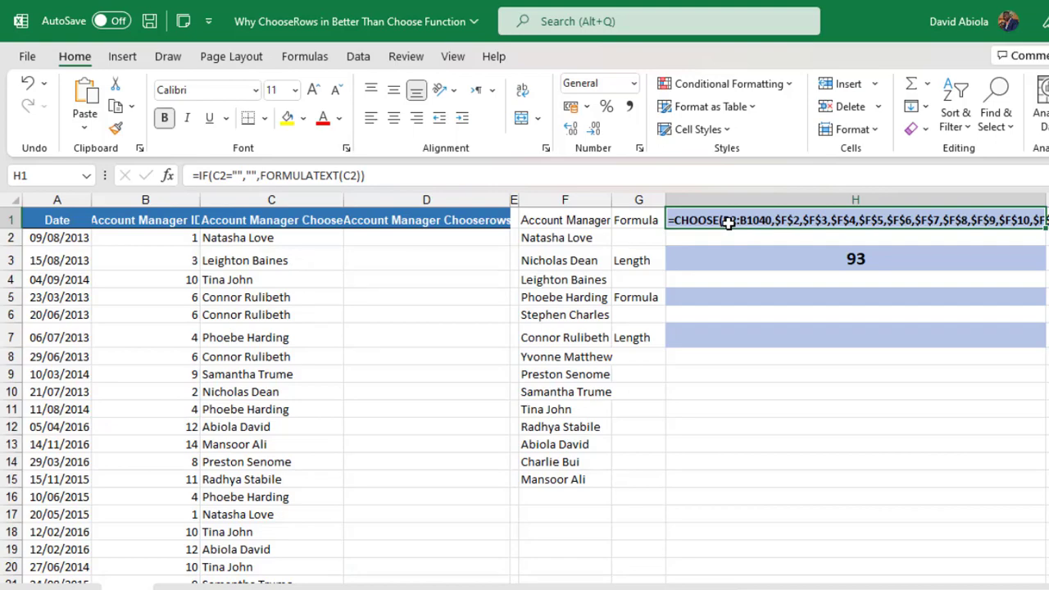
click(765, 260)
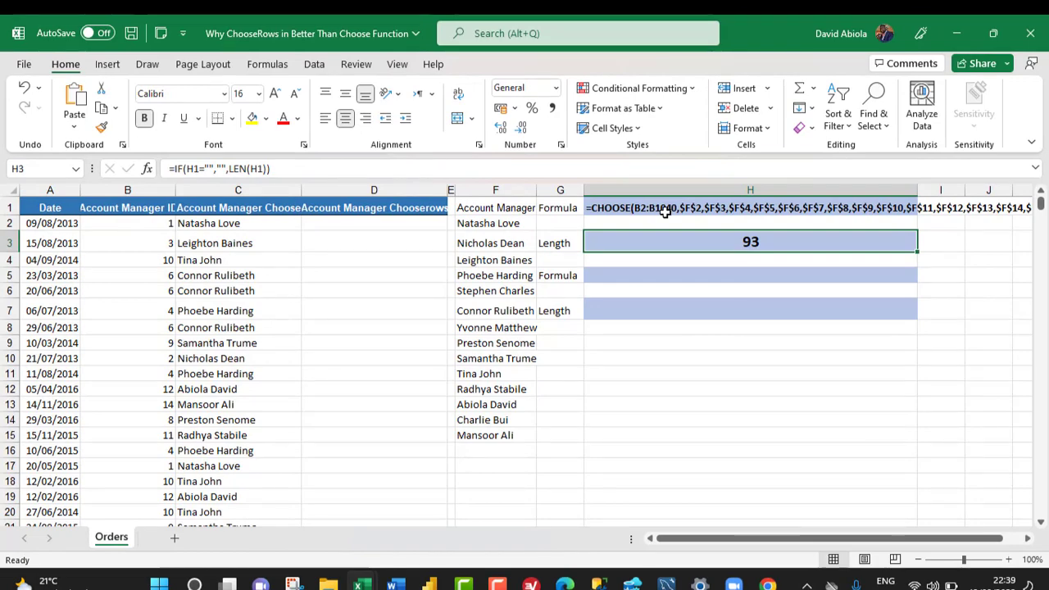
click(383, 220)
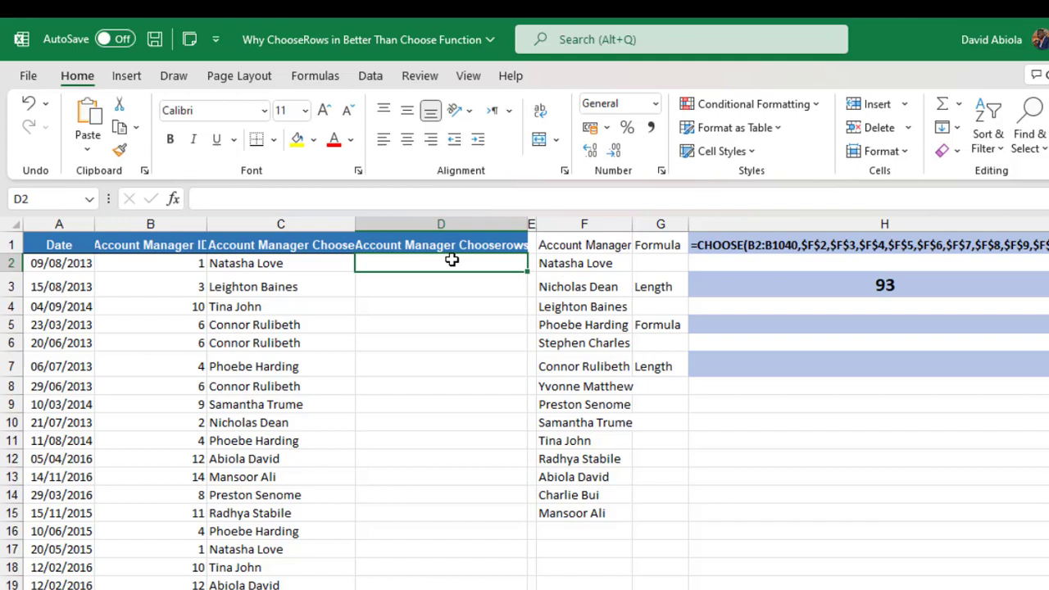
- Enter =CHOOSEROWS($F$2:$F$15,B2:B1040) in D2 so manager names spill down column D
text(=cho)
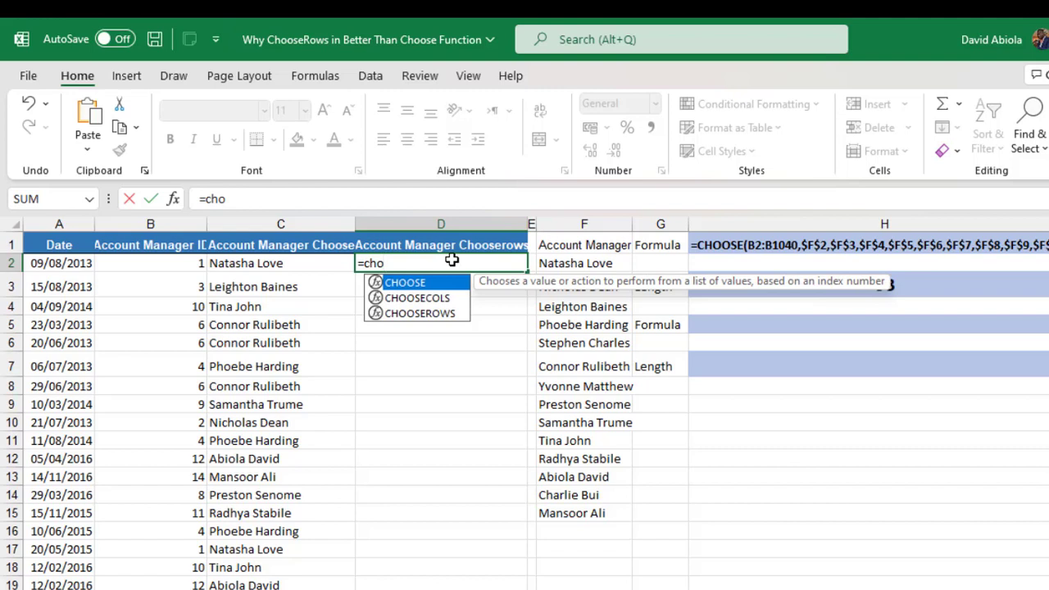
key(Down)
key(Down)
key(Tab)
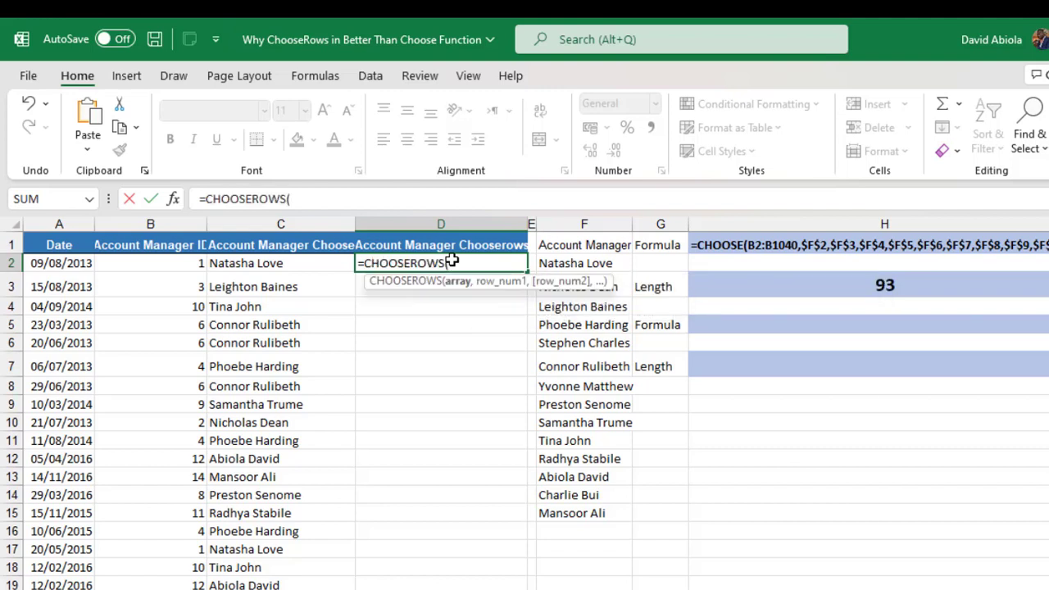
drag(565, 264, 579, 512)
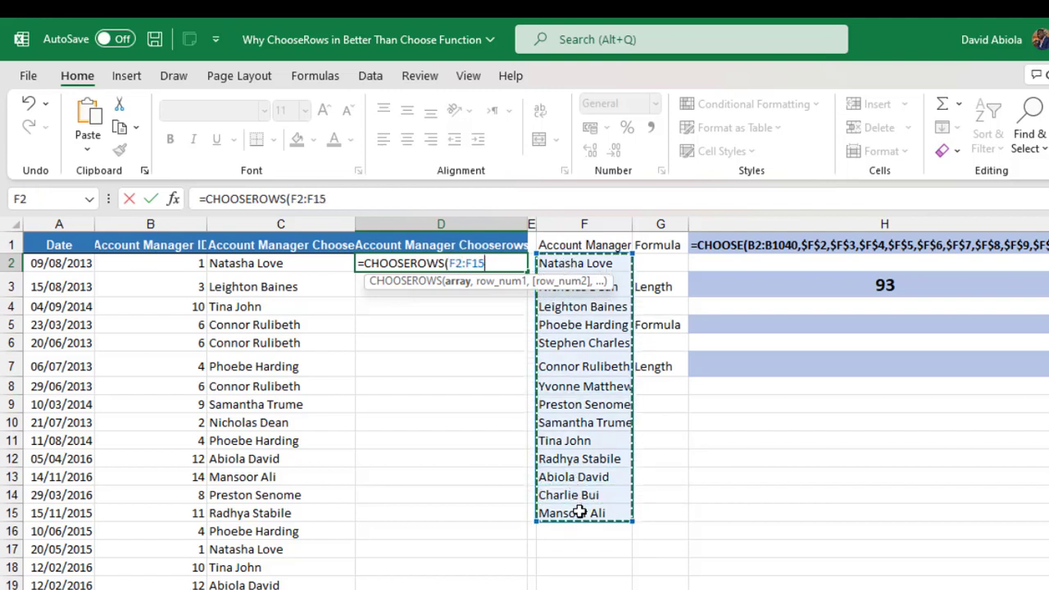
key(F4)
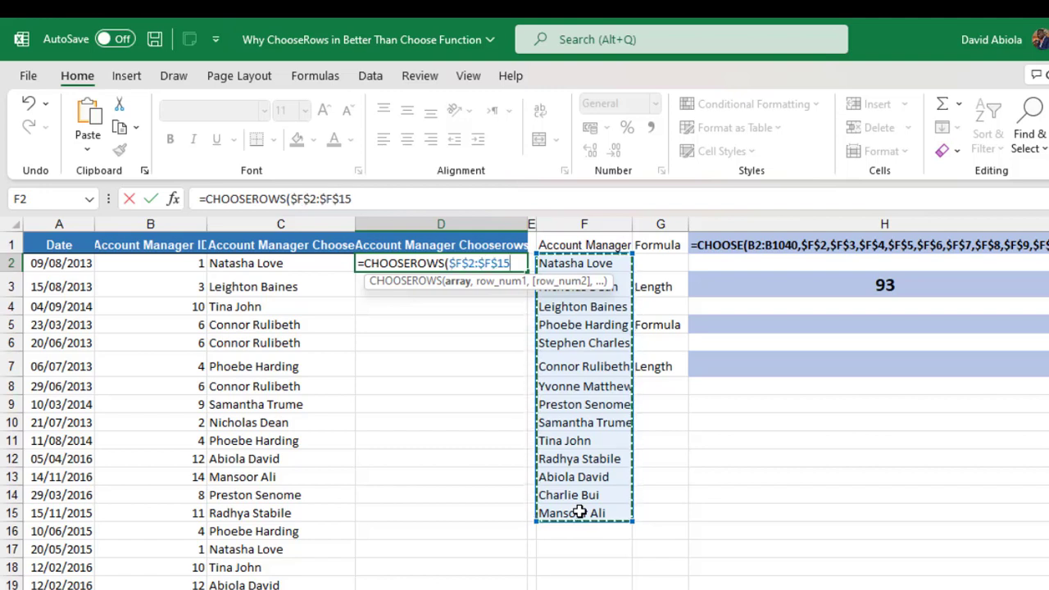
text(,)
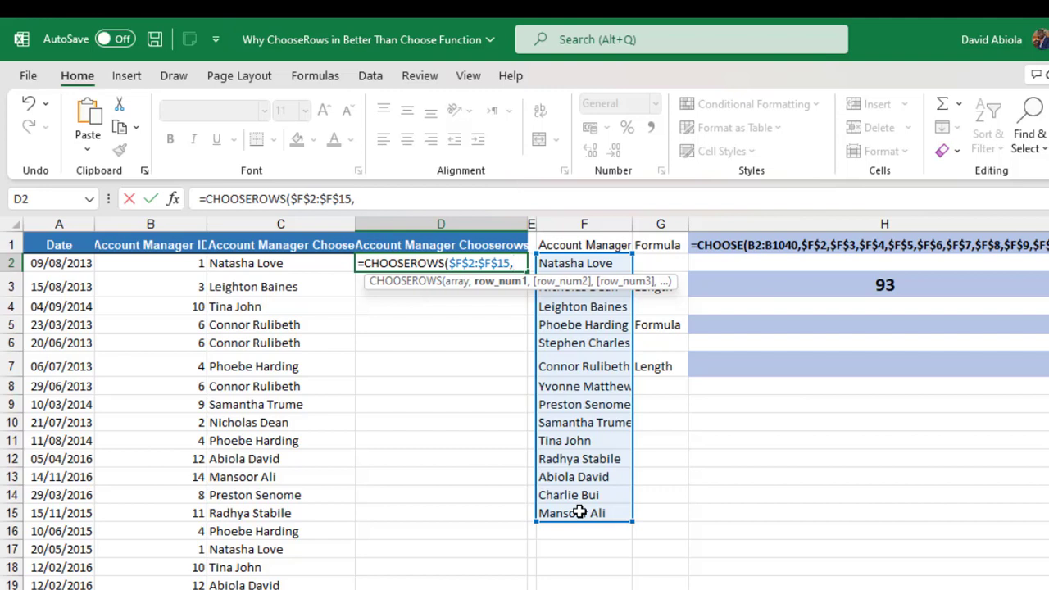
click(166, 262)
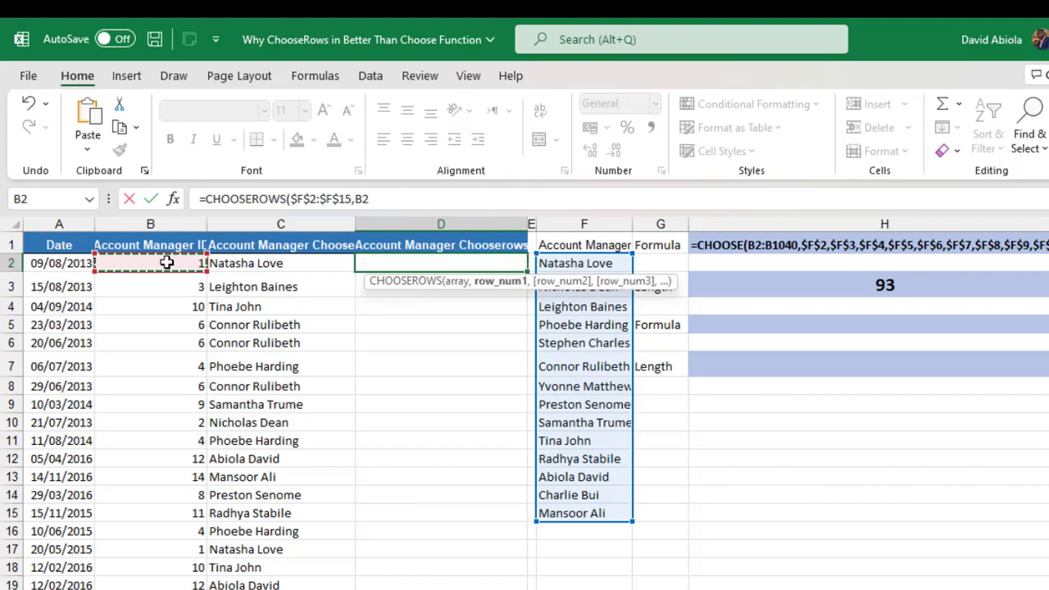
key(ctrl+shift+Down)
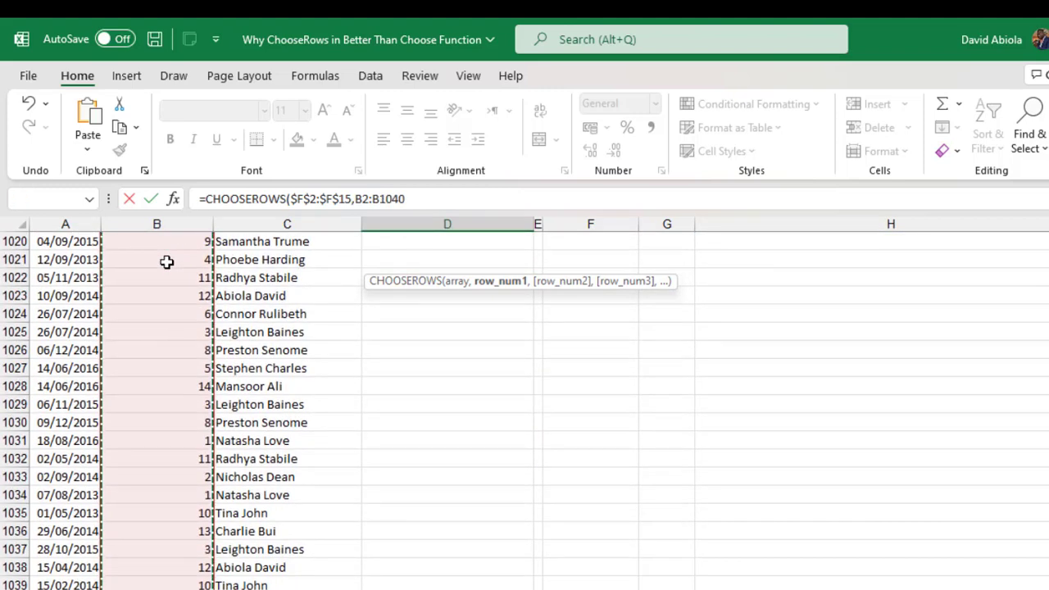
key(ctrl+BackSpace)
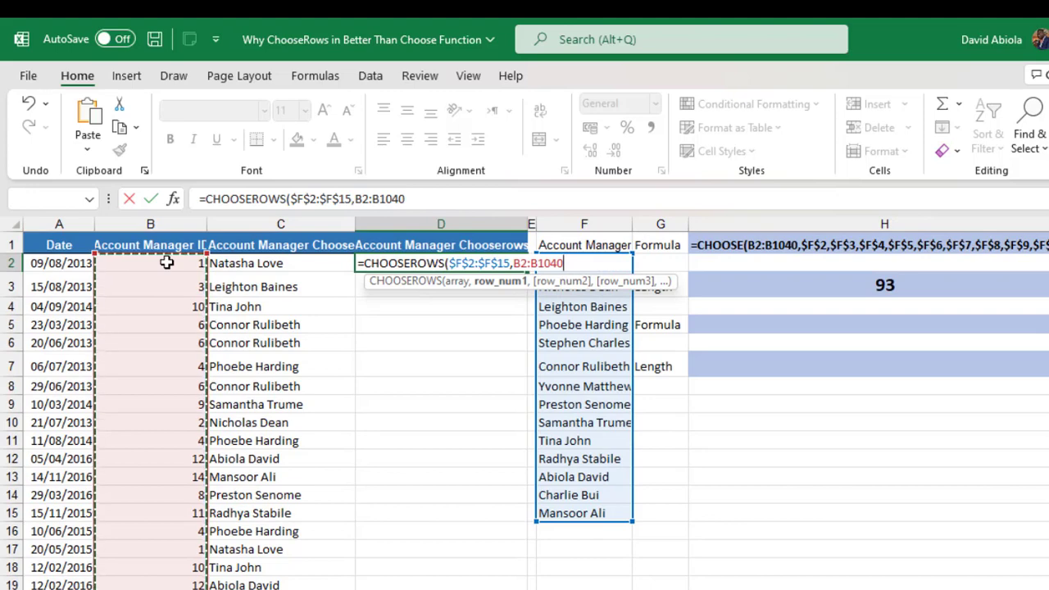
text())
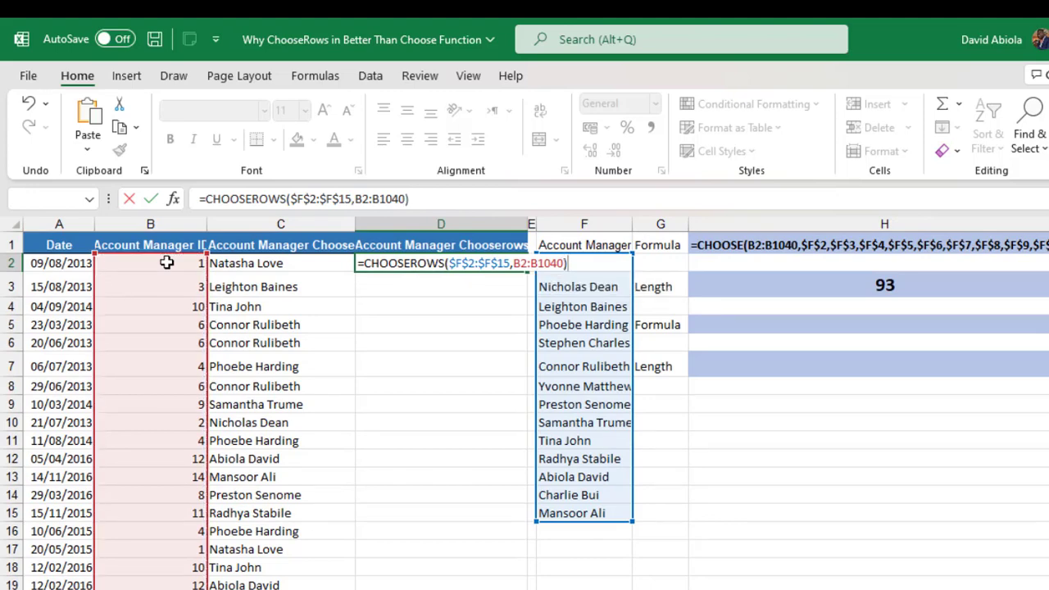
key(ctrl+Return)
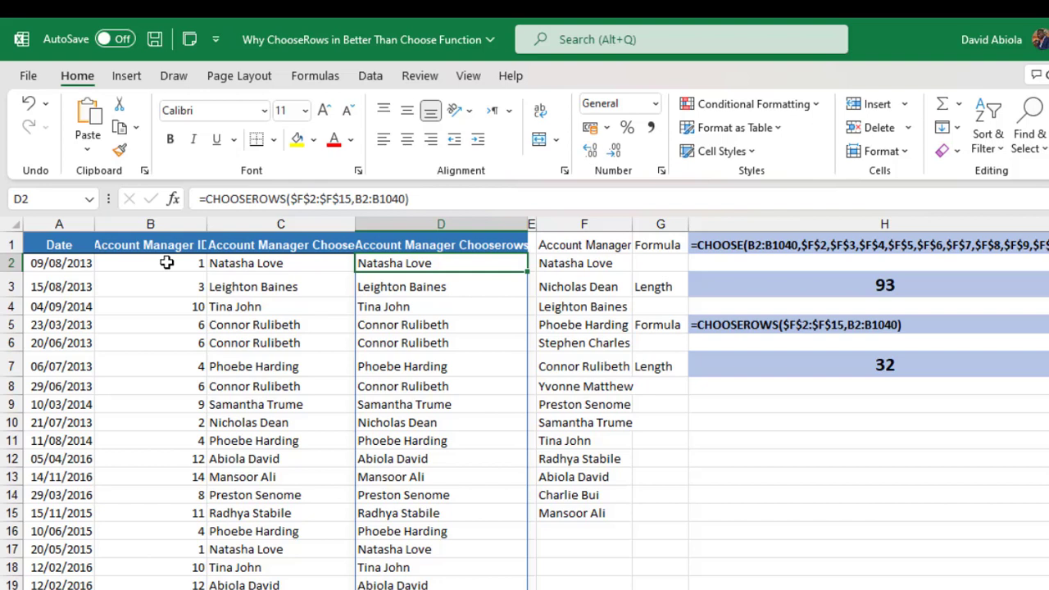
click(769, 326)
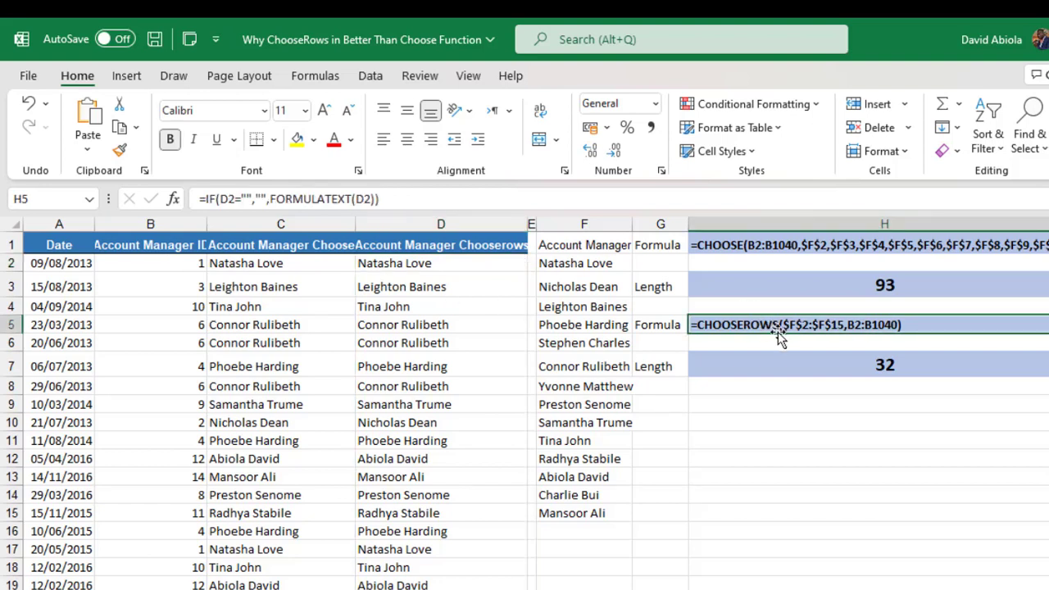
click(838, 366)
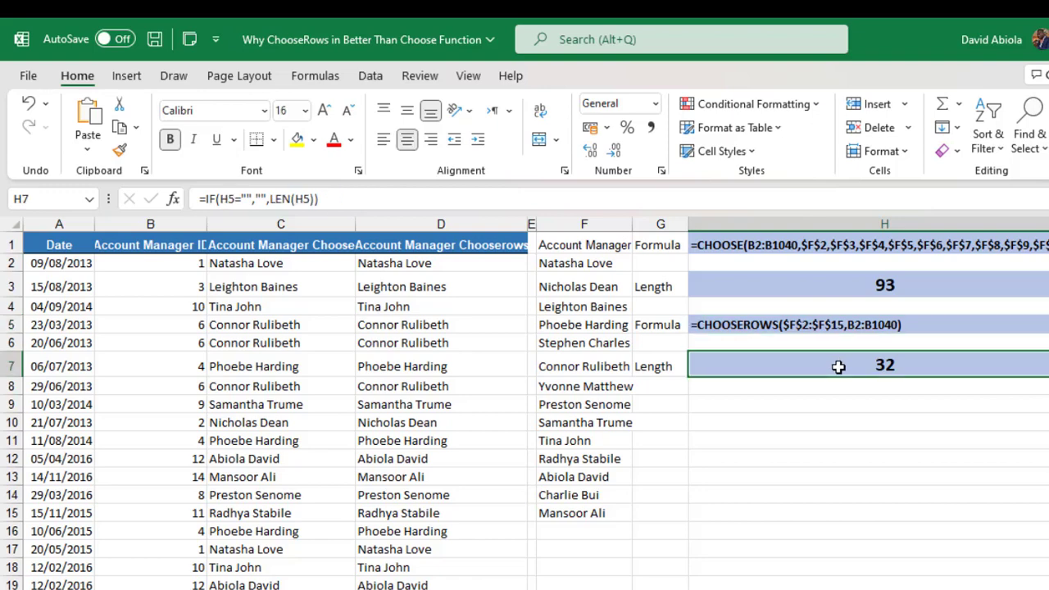
click(807, 281)
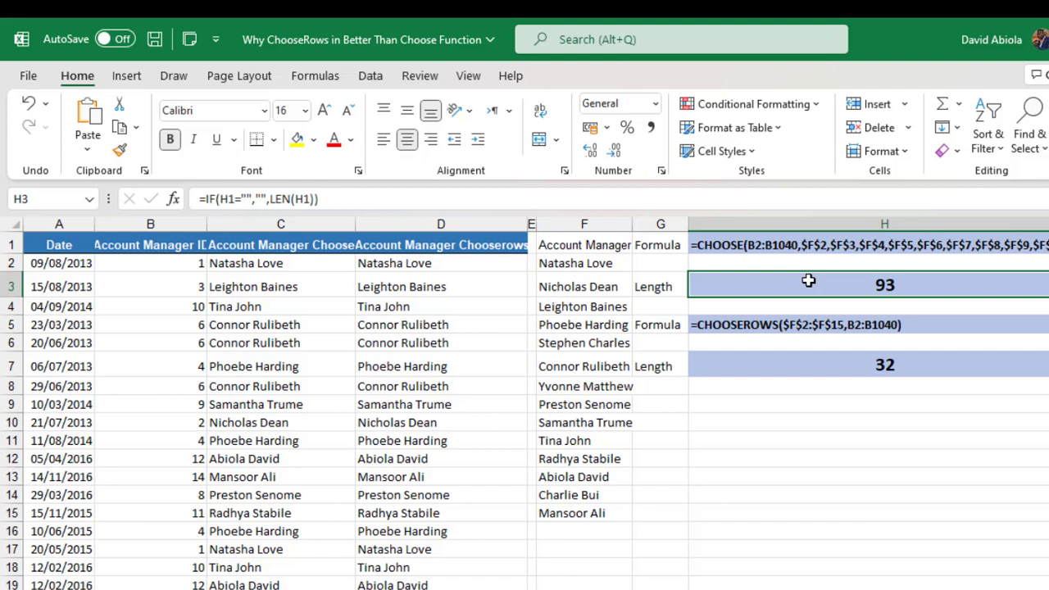
click(763, 247)
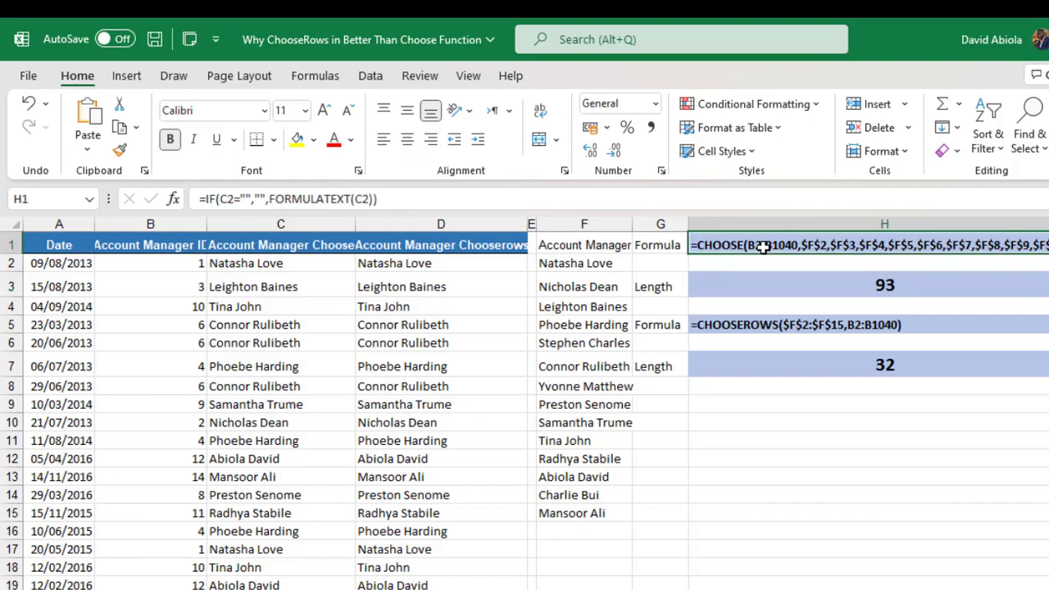
click(783, 325)
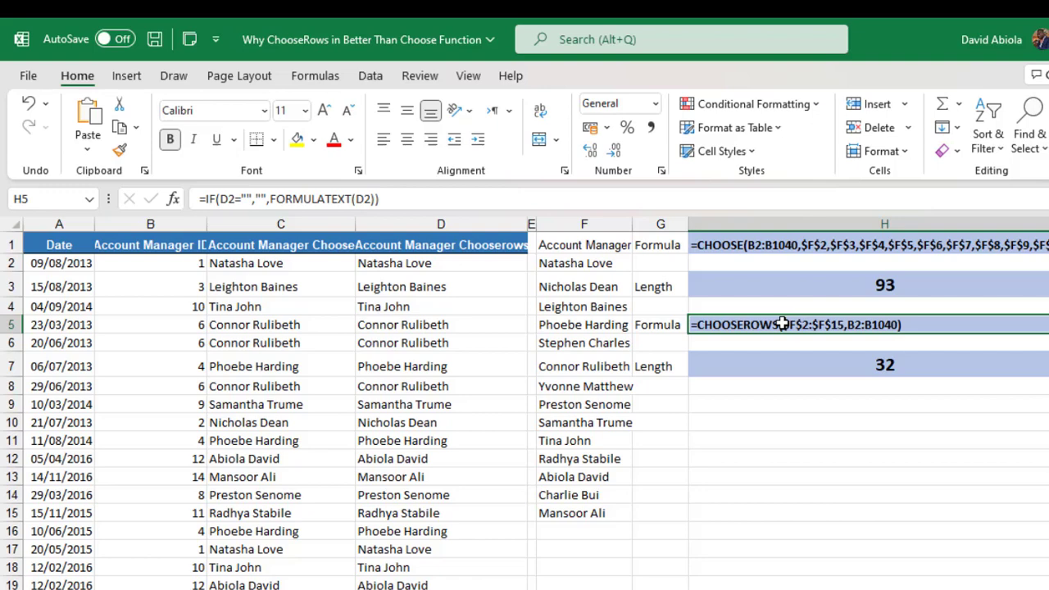
- Widen column E and give it the heading 'Index' in E1
drag(536, 225, 641, 225)
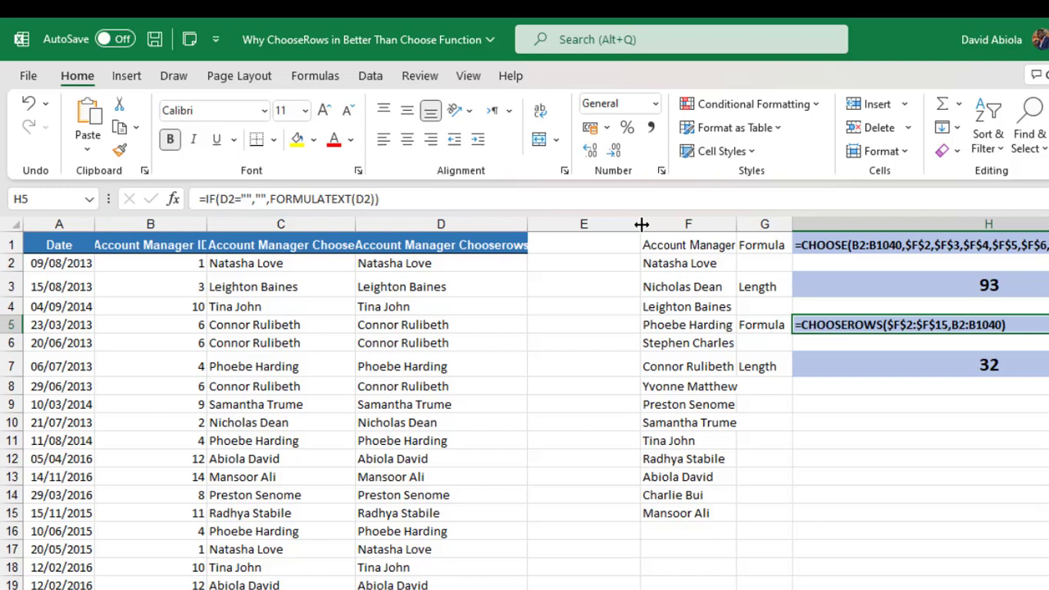
click(574, 248)
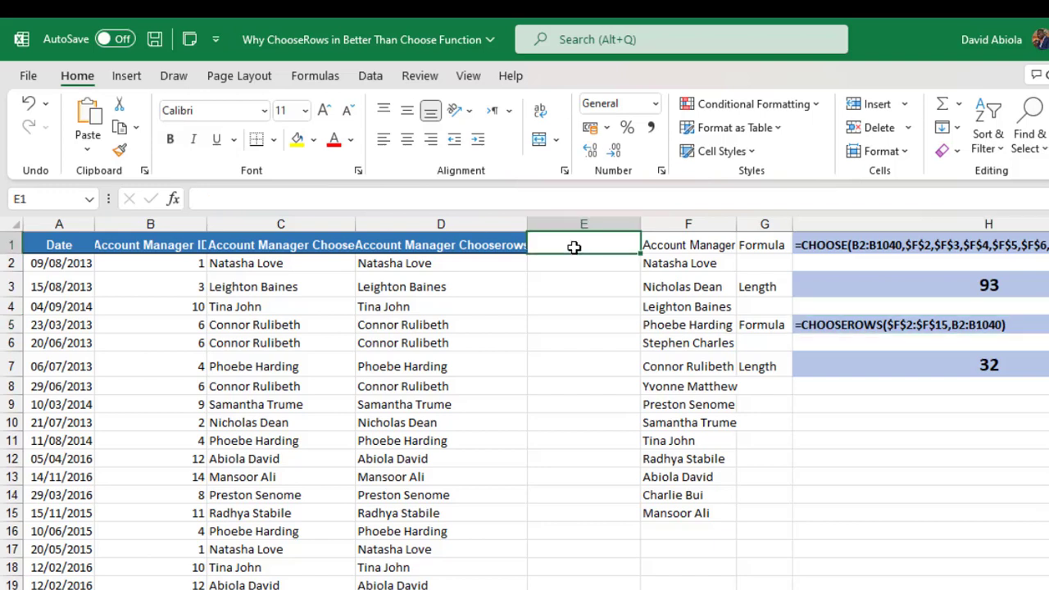
text(Index)
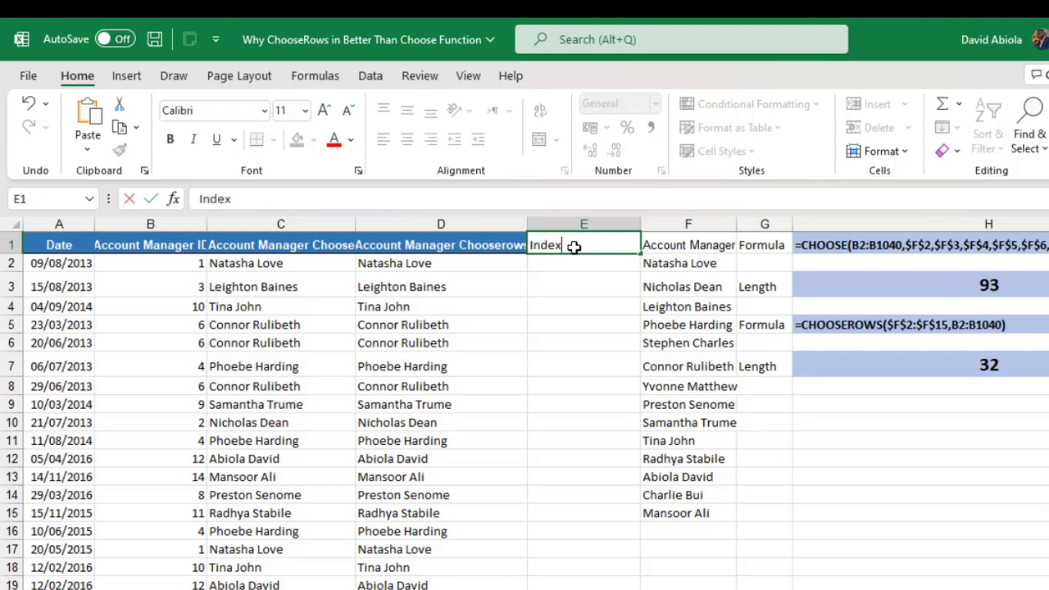
key(Return)
- Enter =INDEX($F$2:$F$15,B2:B1040) in E2 so manager names fill column E
text(=ind)
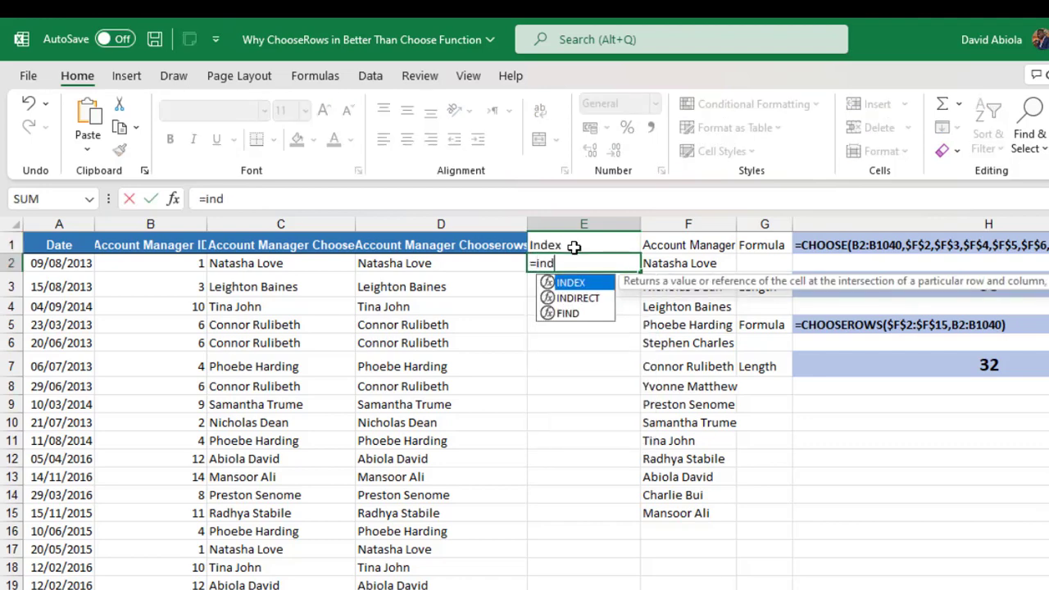
key(Tab)
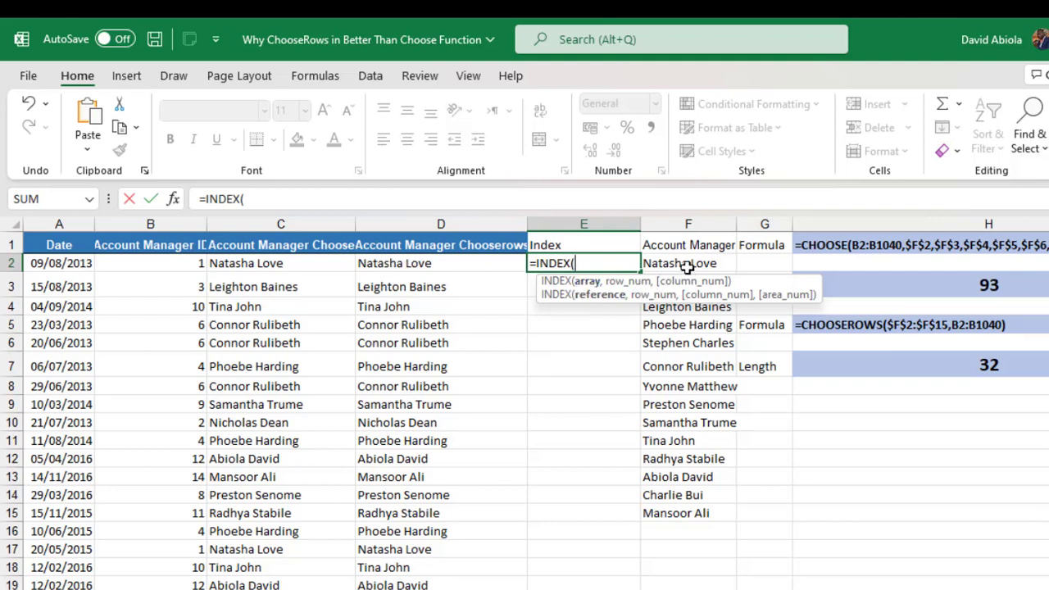
drag(687, 265, 697, 511)
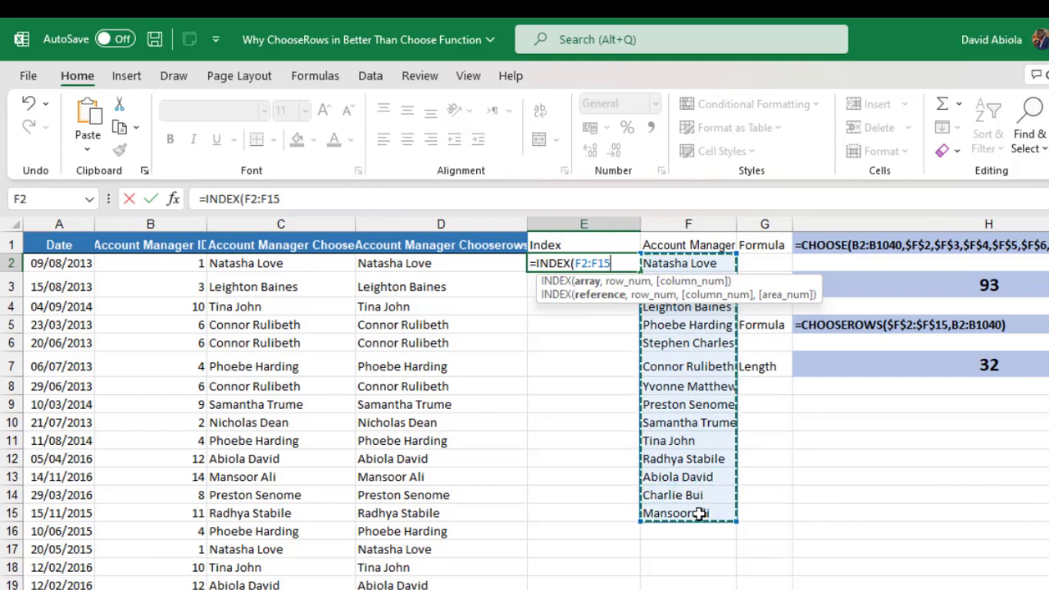
key(F4)
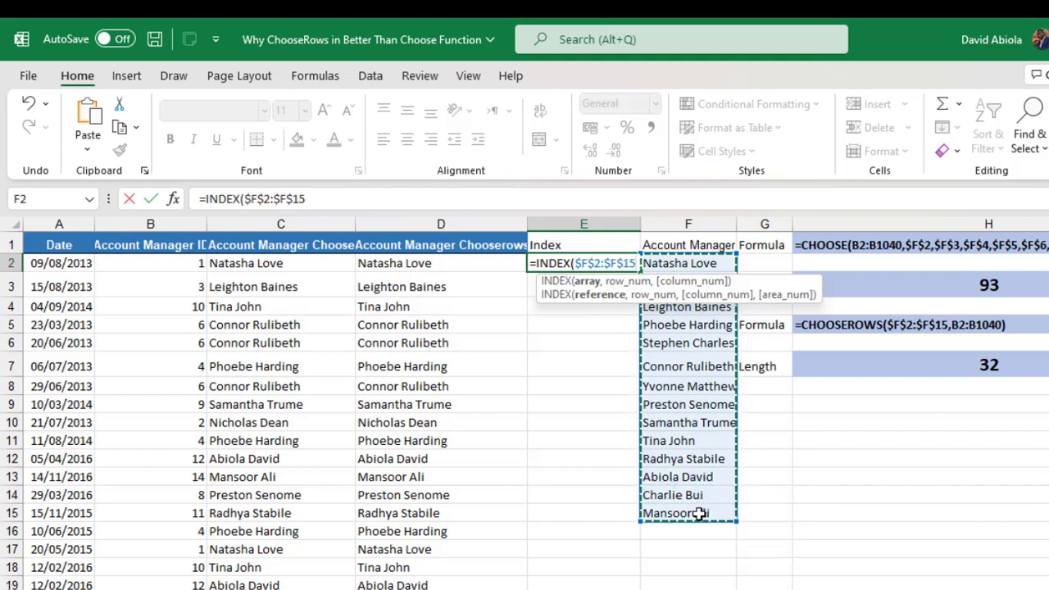
text(,)
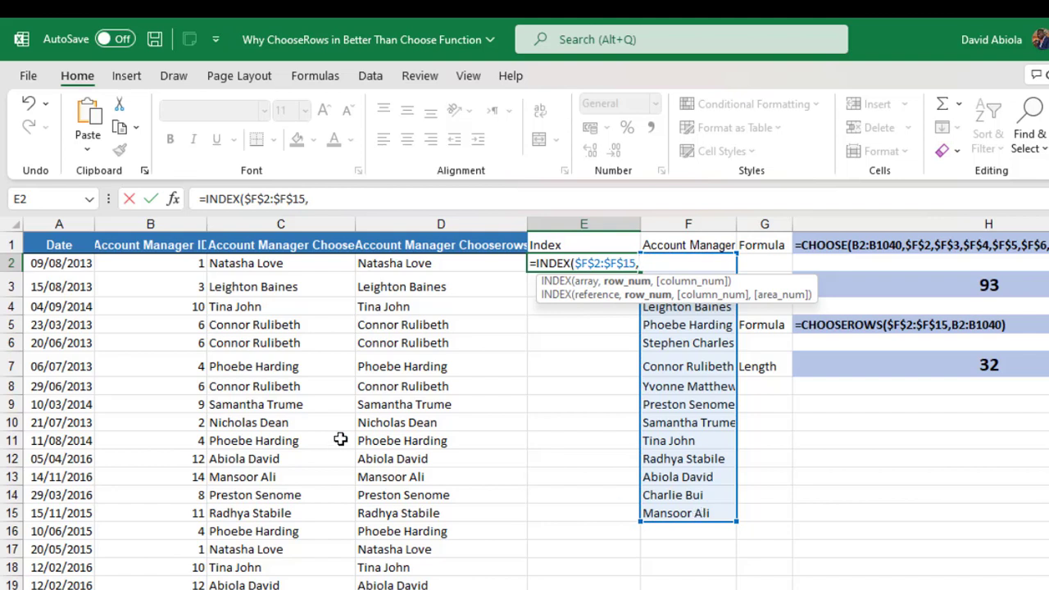
click(155, 267)
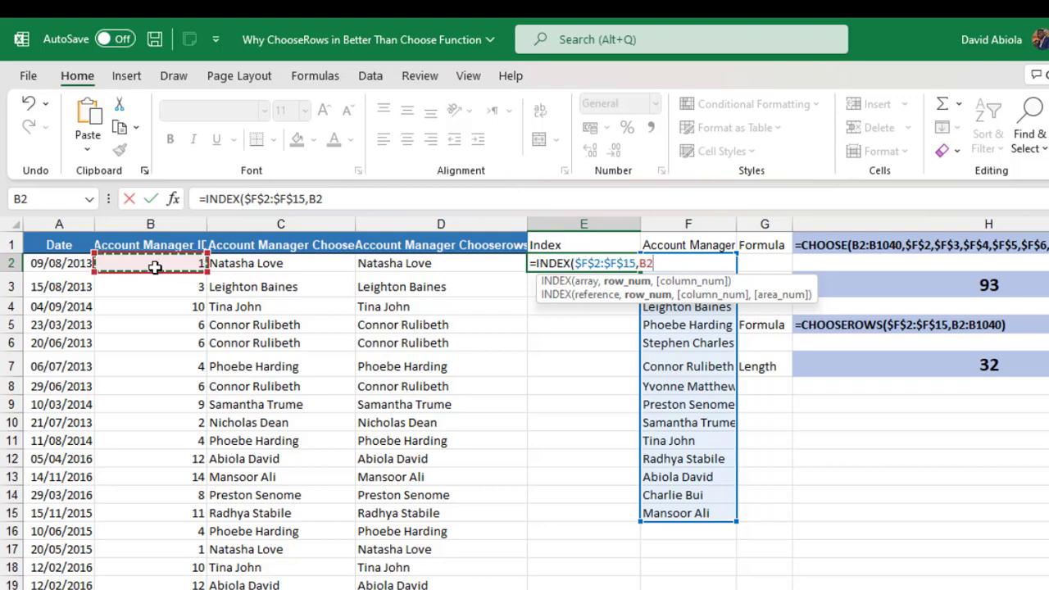
key(ctrl+shift+Down)
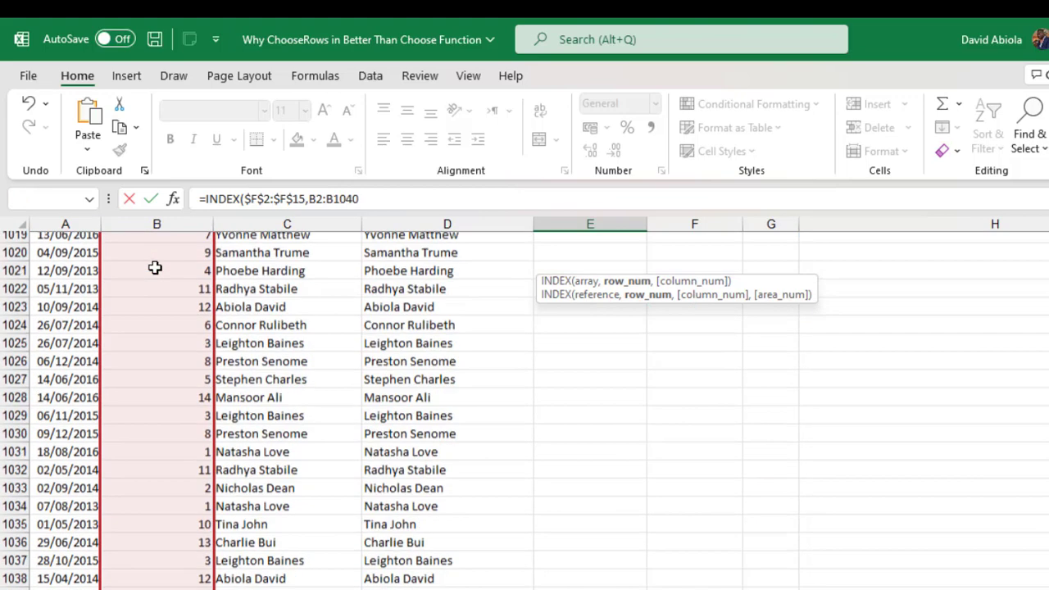
key(ctrl+BackSpace)
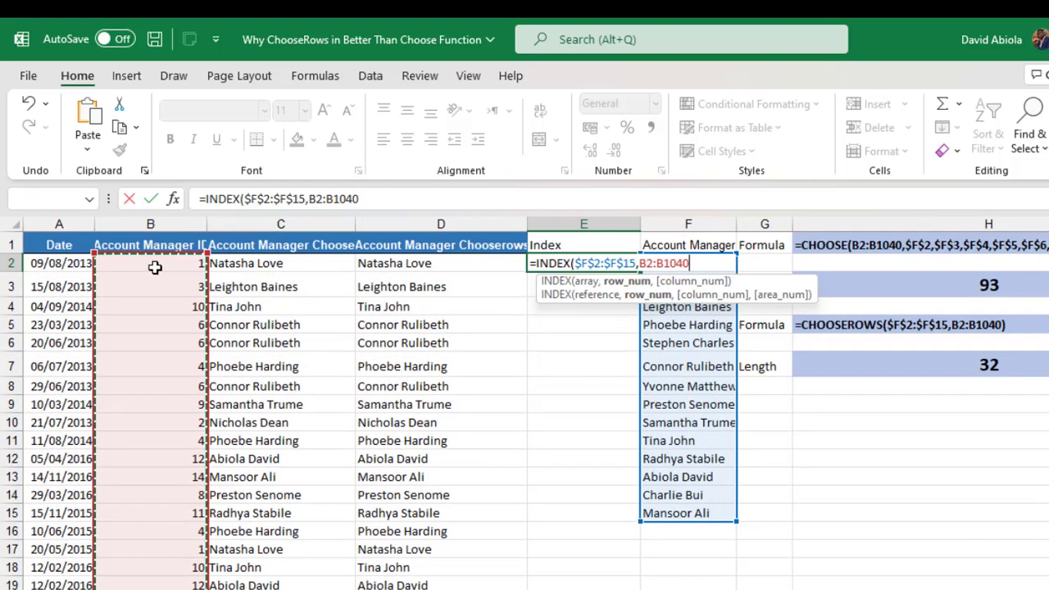
text())
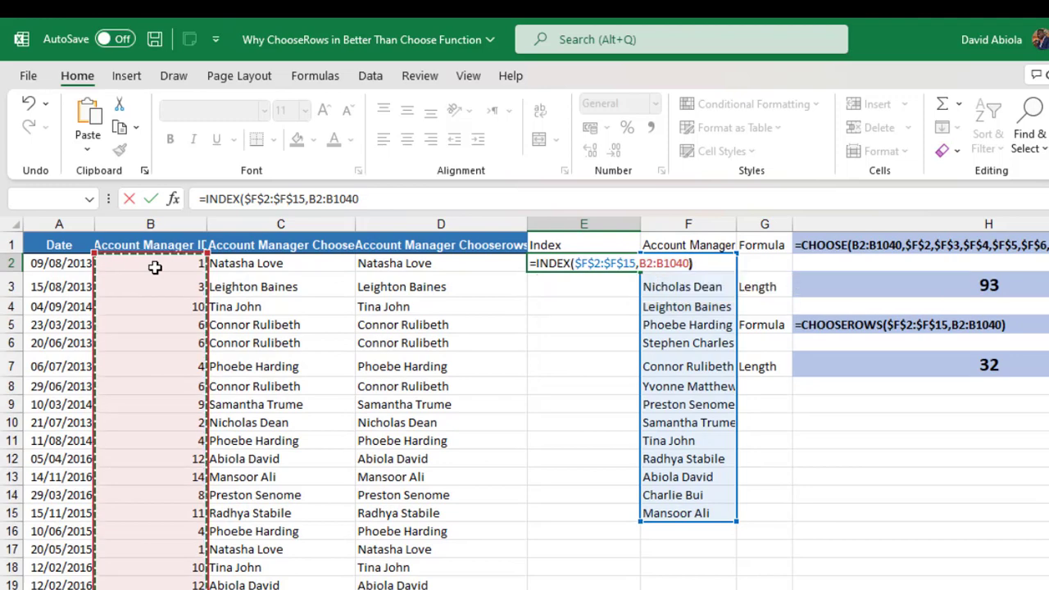
key(Return)
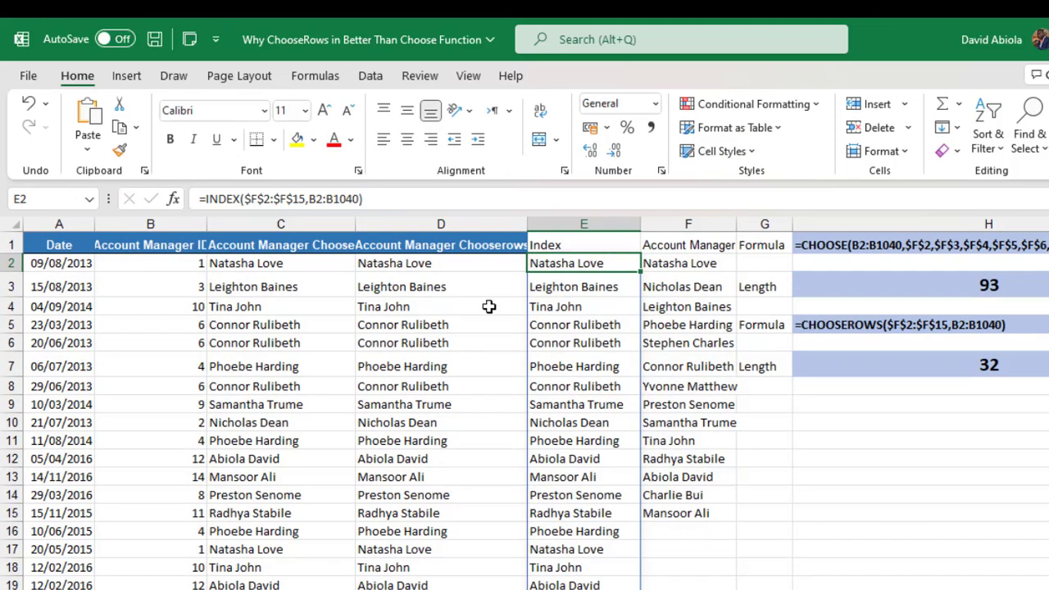
click(555, 307)
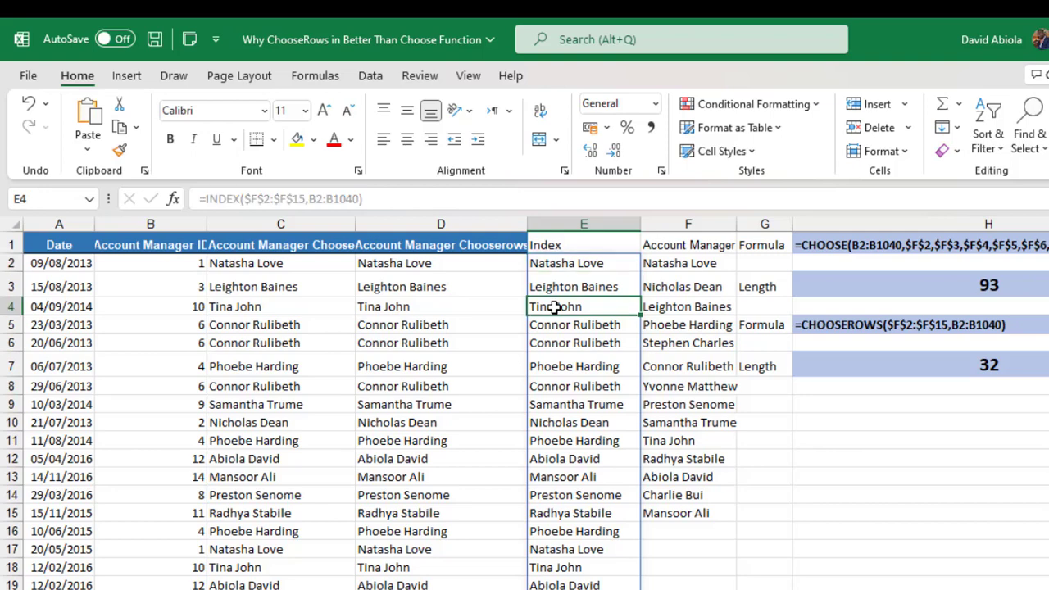
click(595, 262)
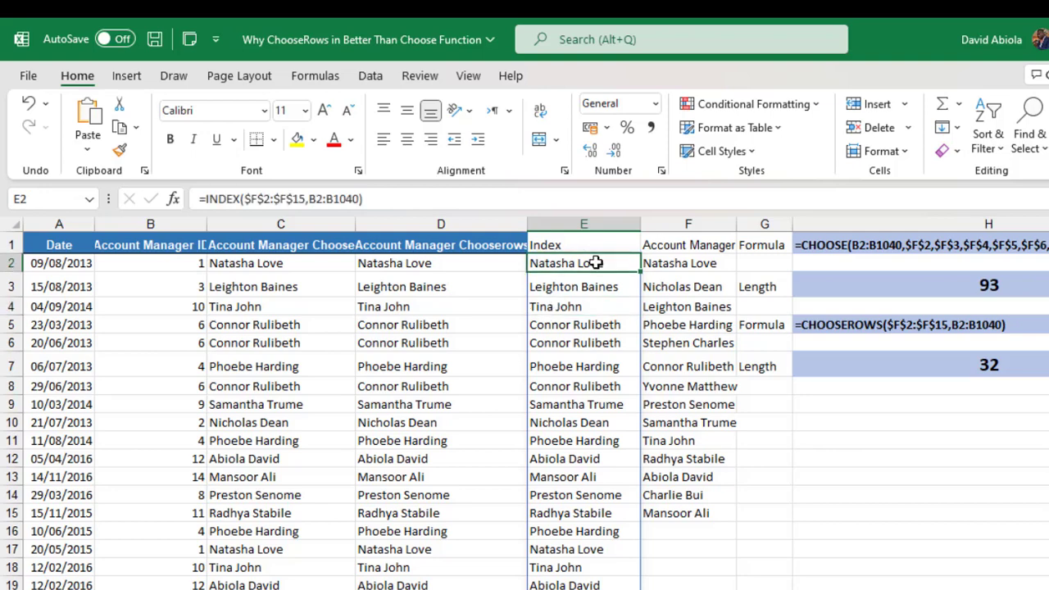
click(442, 261)
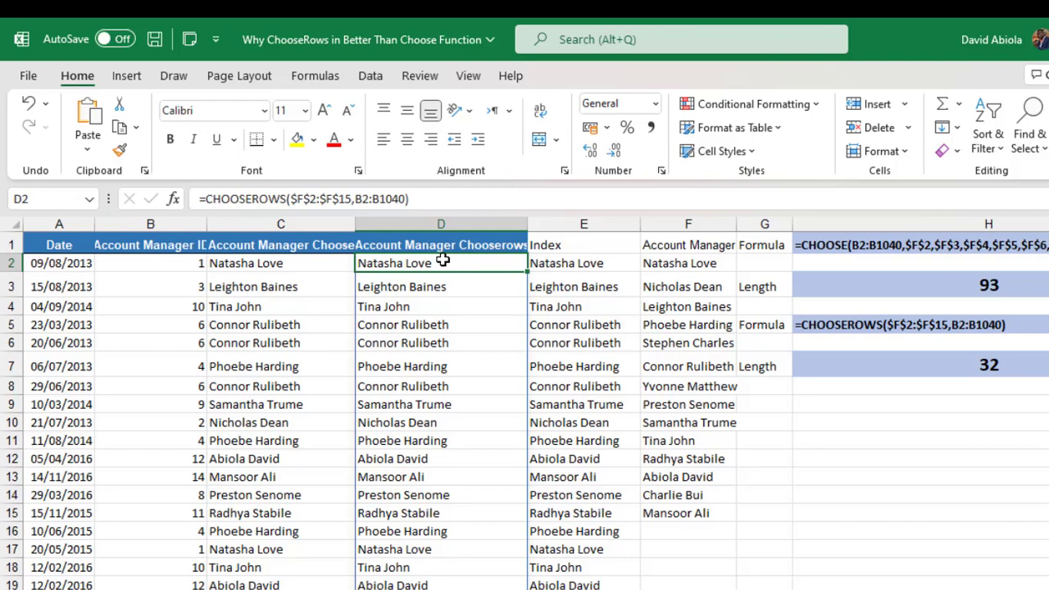
click(282, 259)
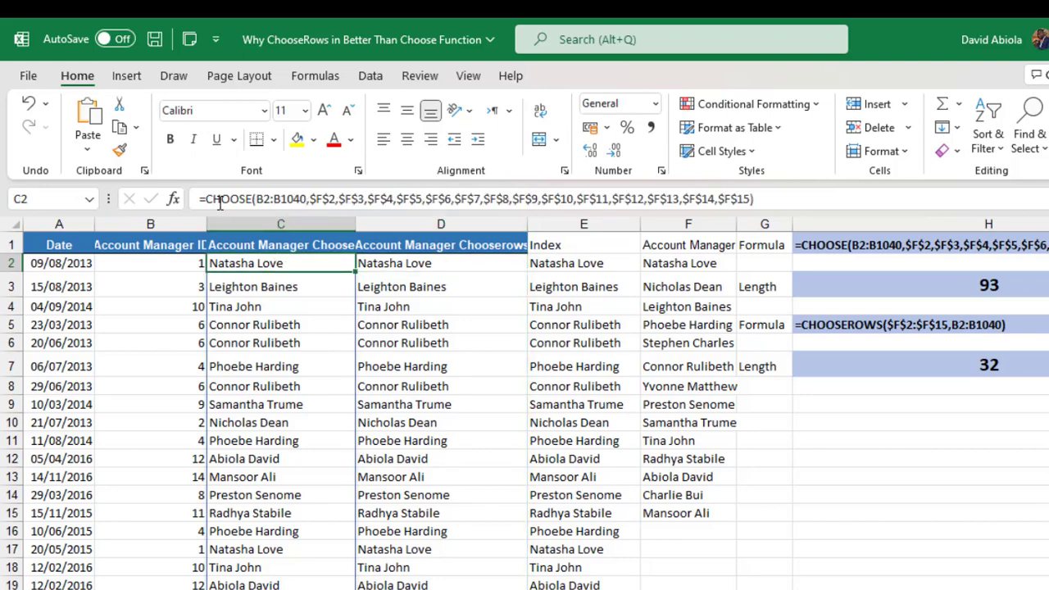
drag(219, 199, 583, 205)
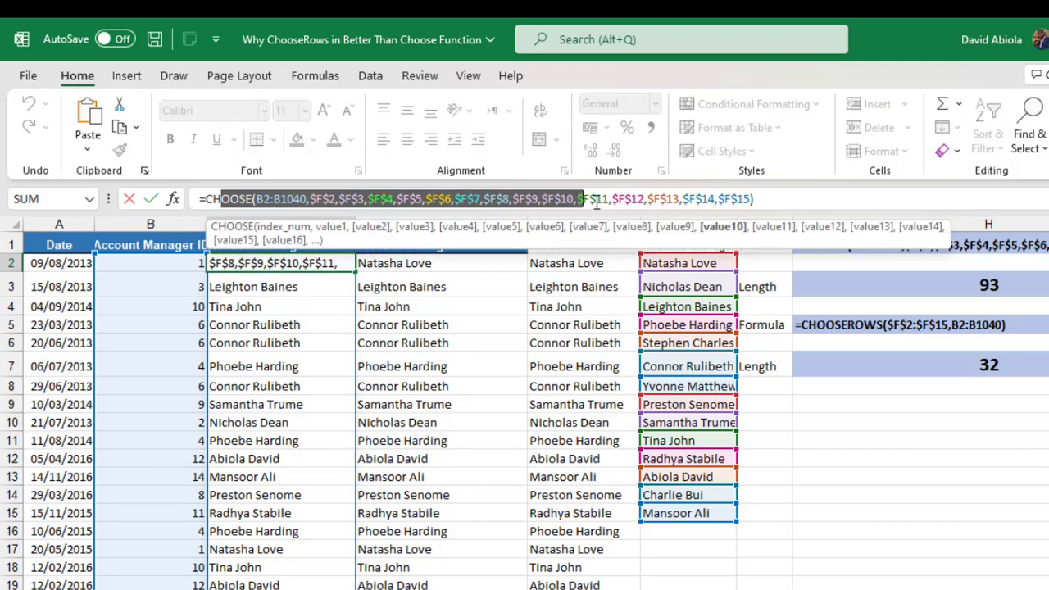
click(737, 229)
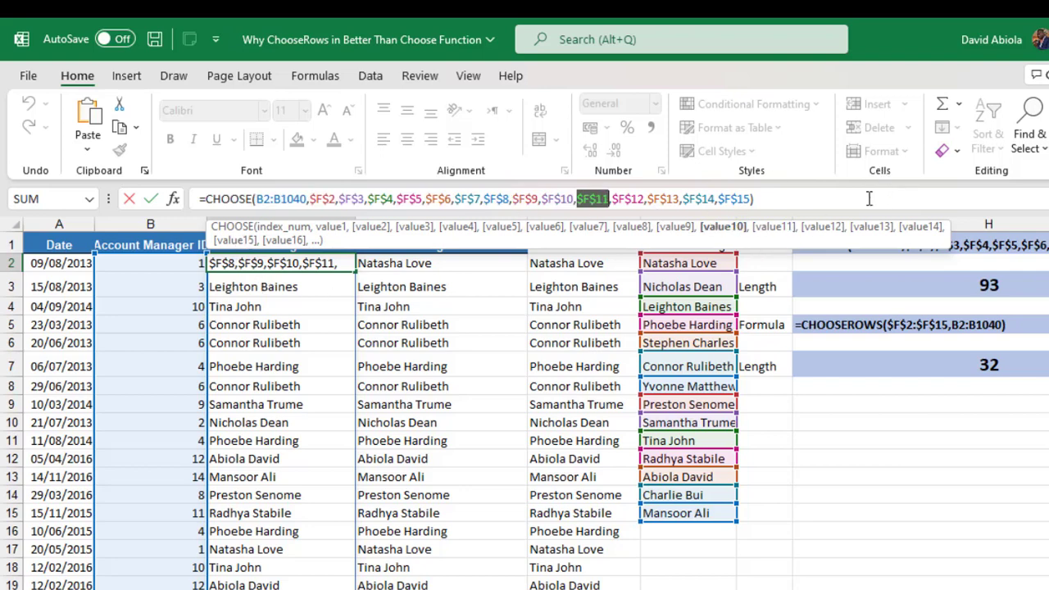
click(919, 231)
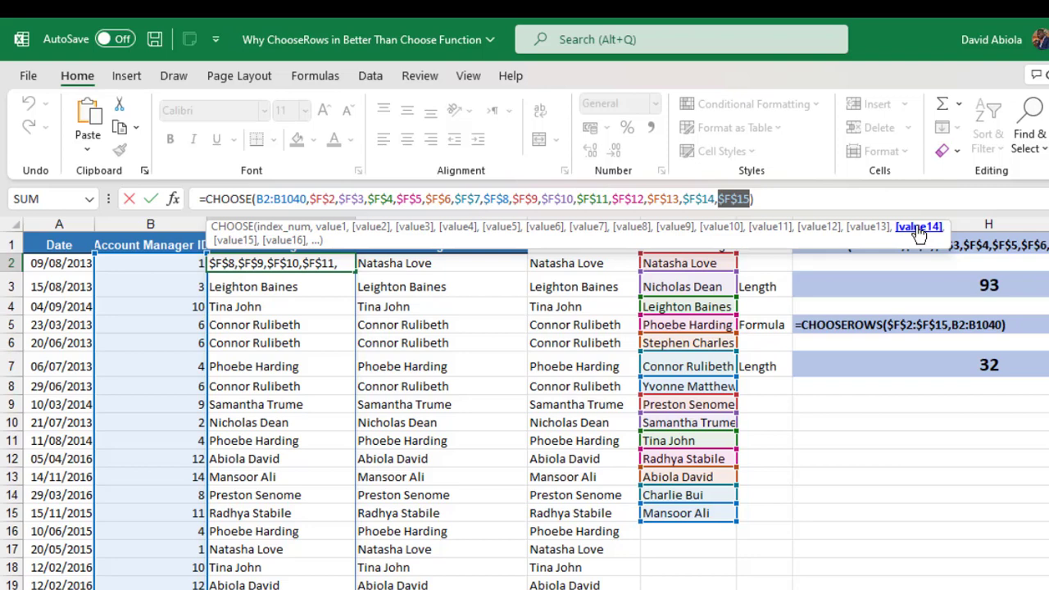
drag(220, 199, 496, 199)
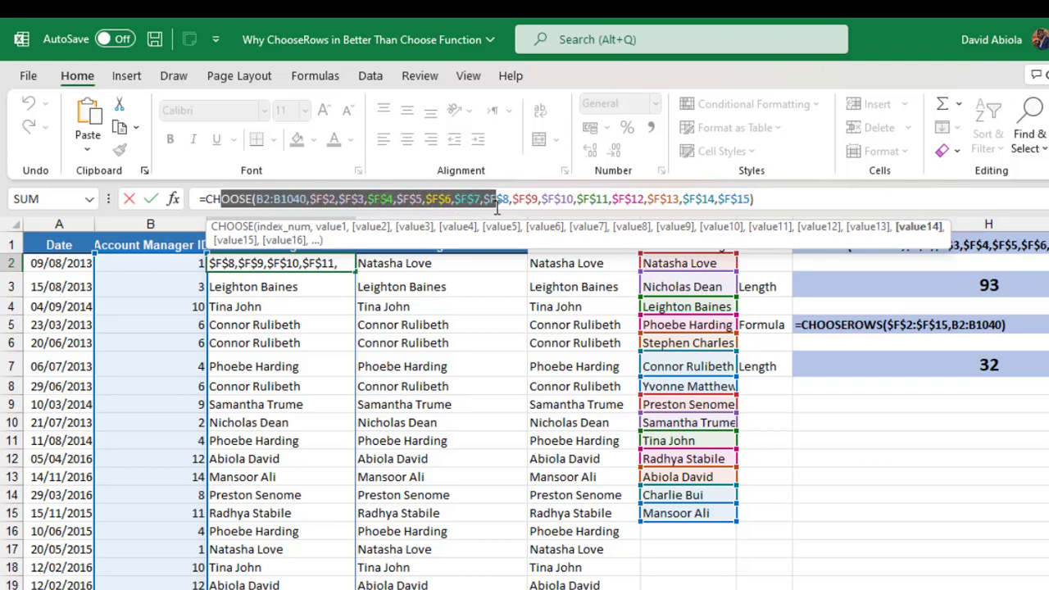
drag(262, 199, 468, 199)
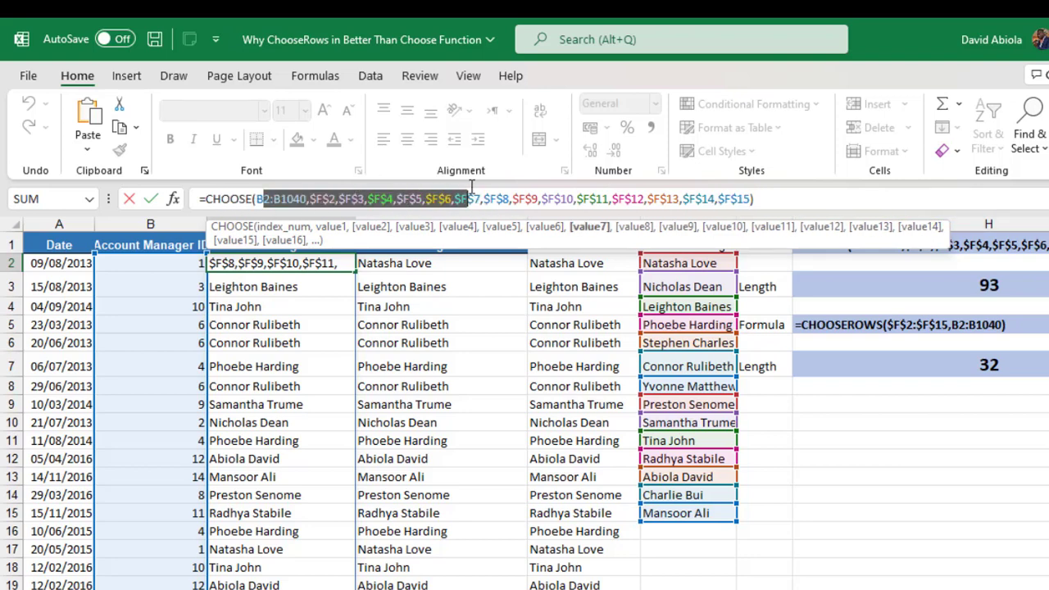
key(Escape)
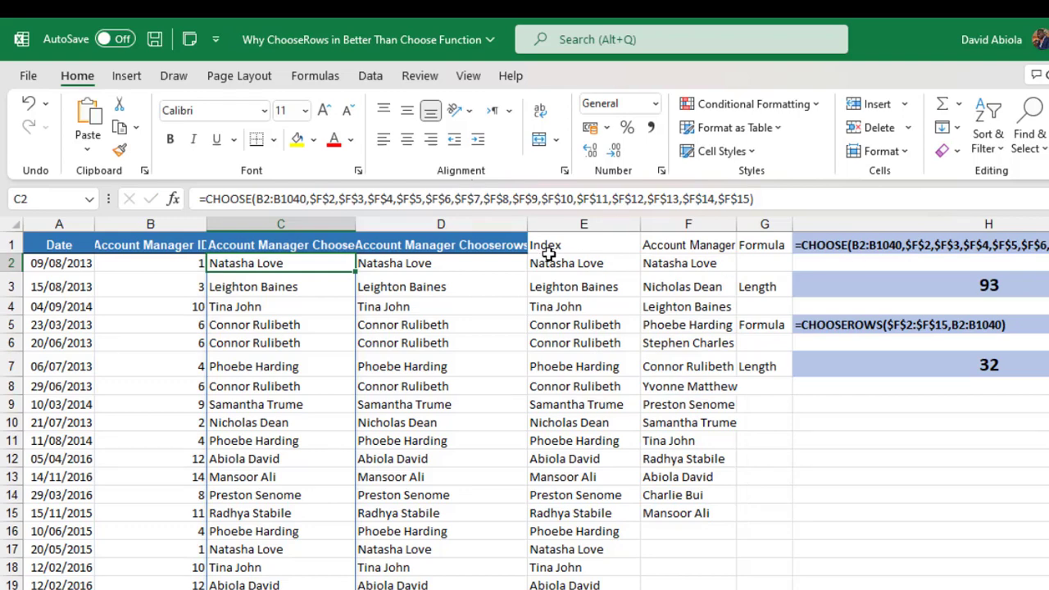
click(435, 263)
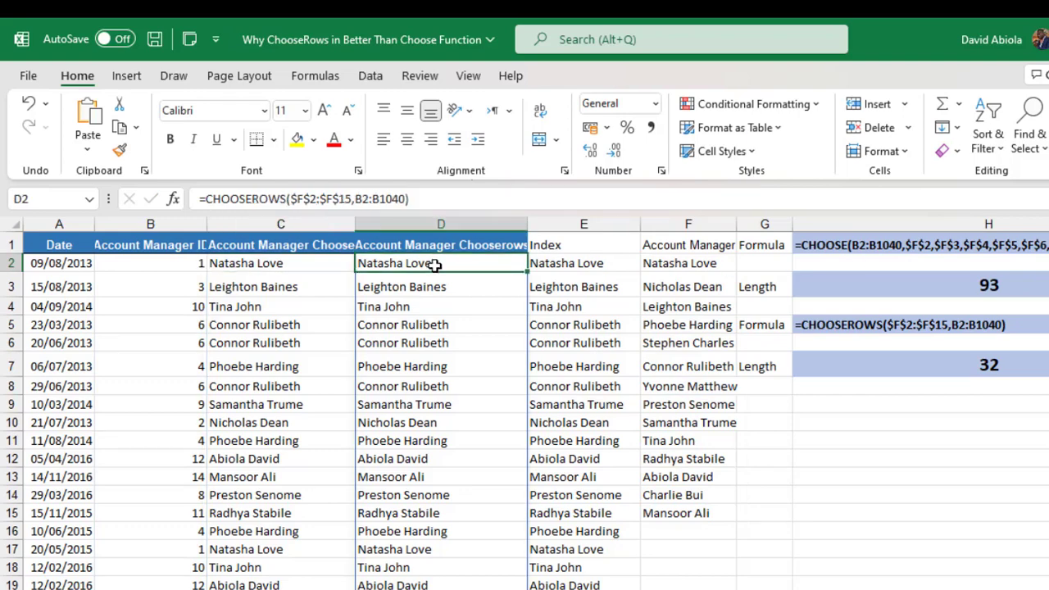
click(456, 199)
drag(456, 199, 149, 193)
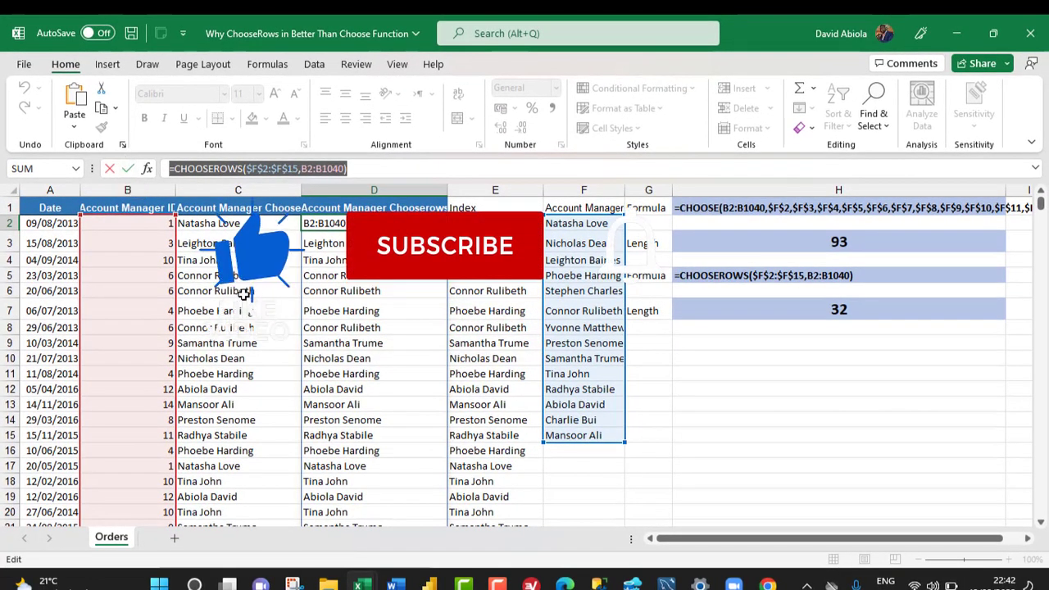
key(Escape)
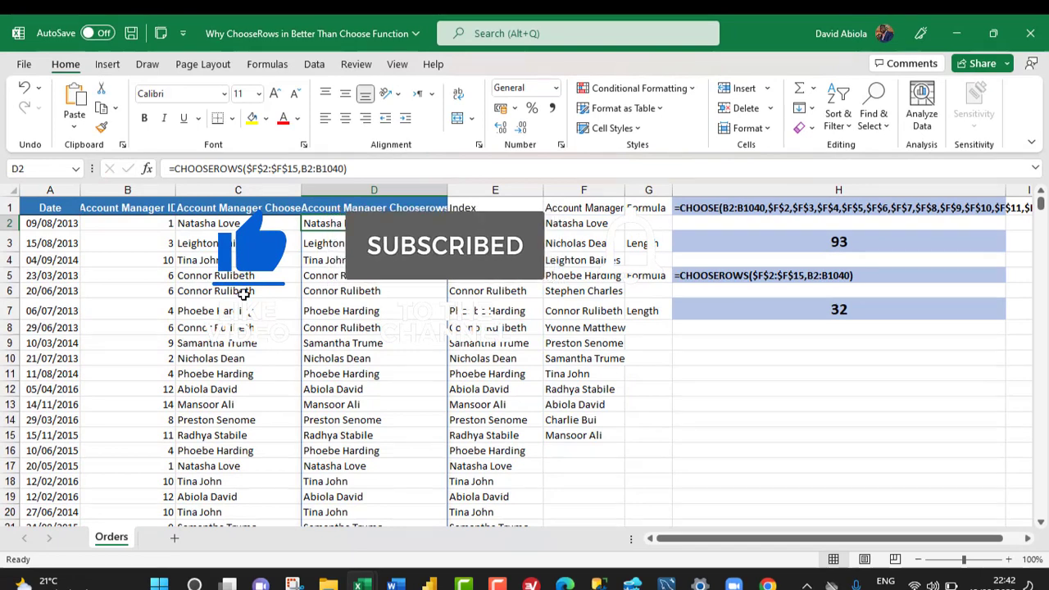